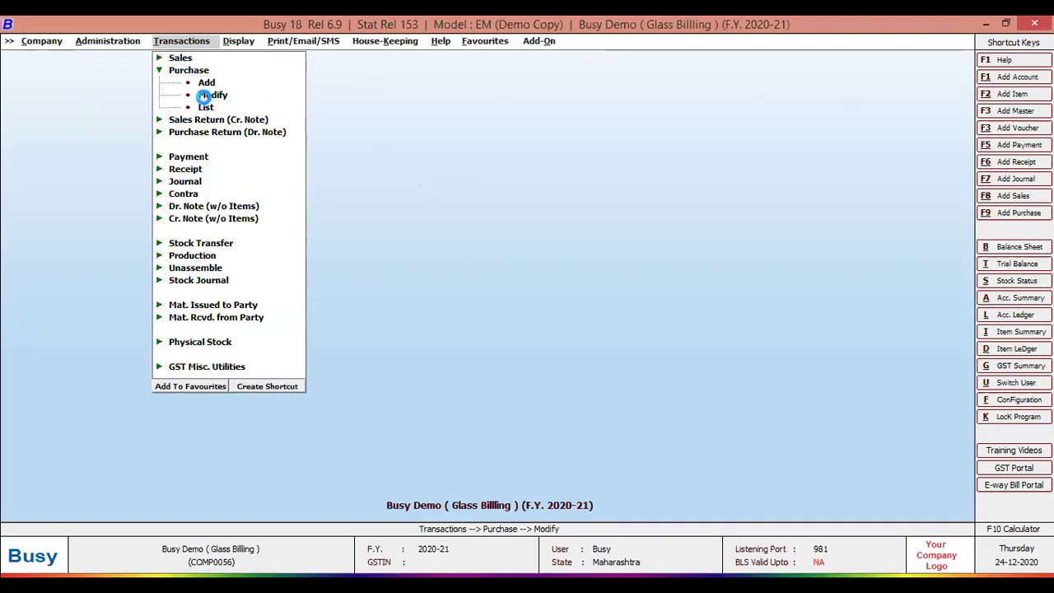
- Open purchase voucher 0001 for modification, examine the item master of Glass 6MM 8 X 4, and quit without changes
left_click(203, 95)
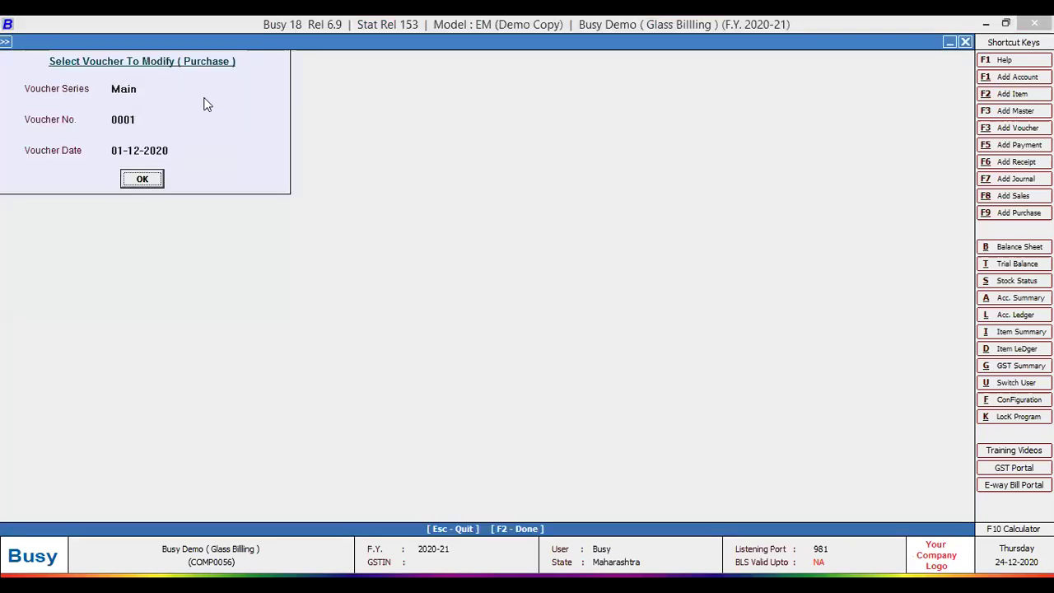
key("Return")
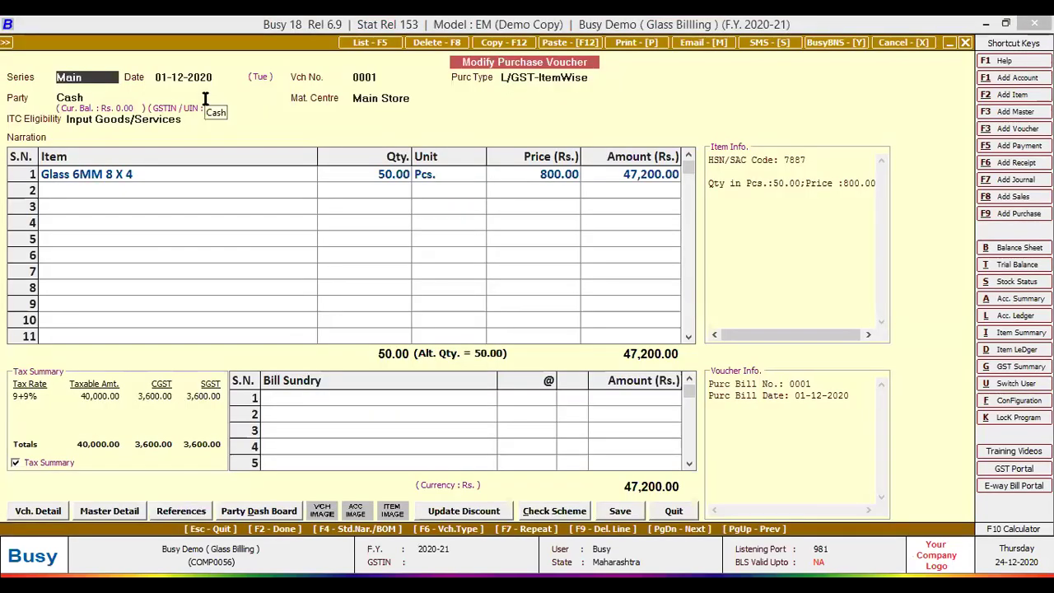
left_click(102, 178)
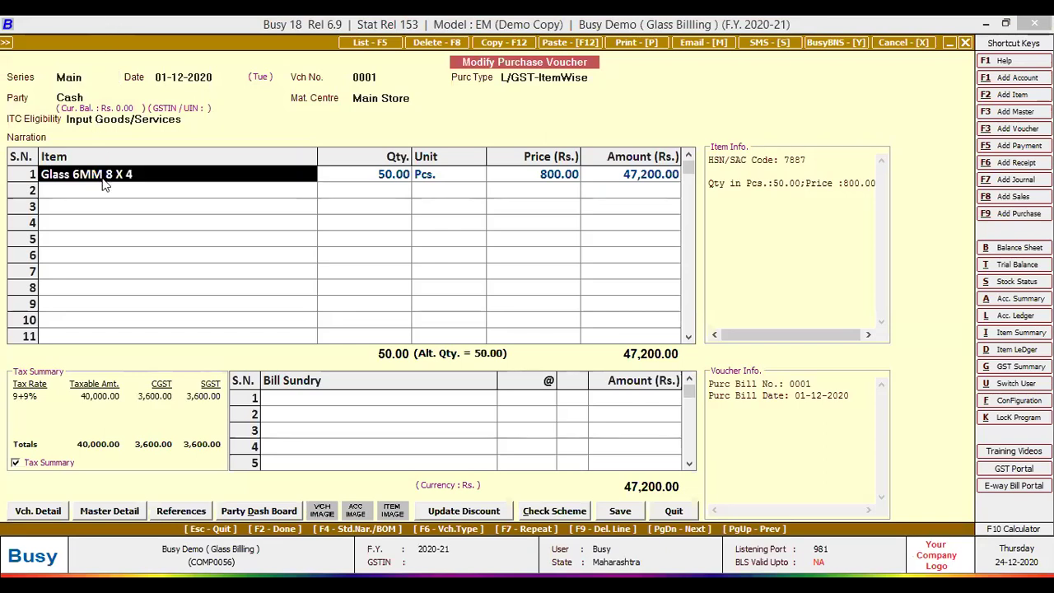
double_click(103, 178)
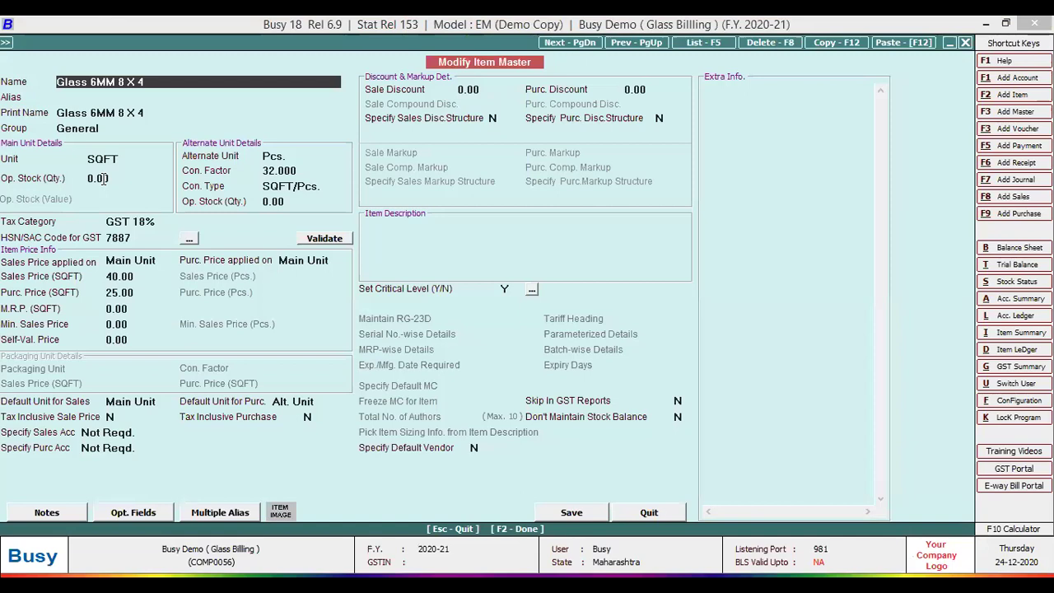
key("Return")
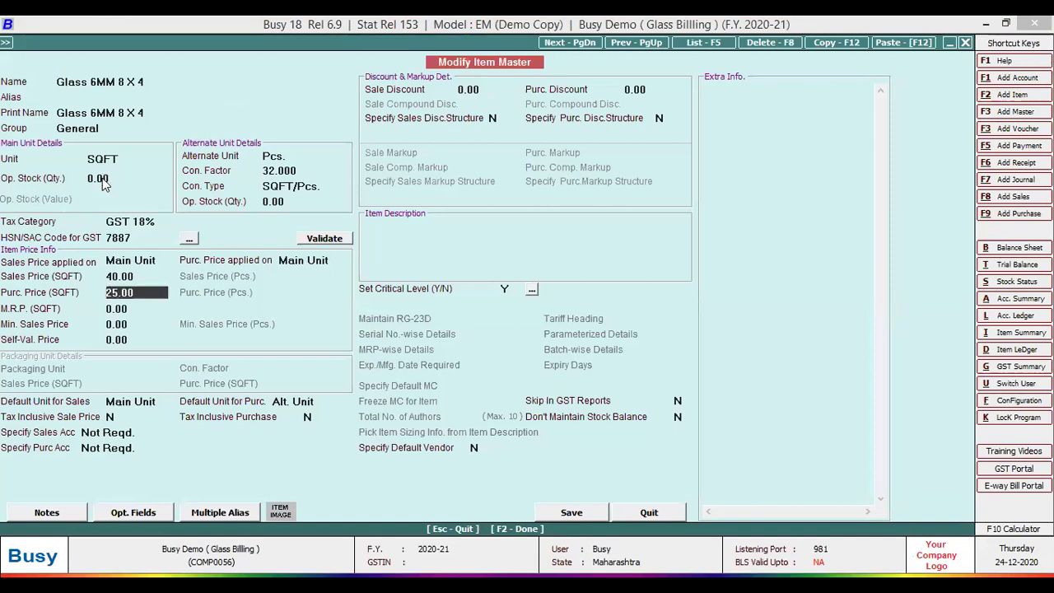
key("Escape")
key("Escape")
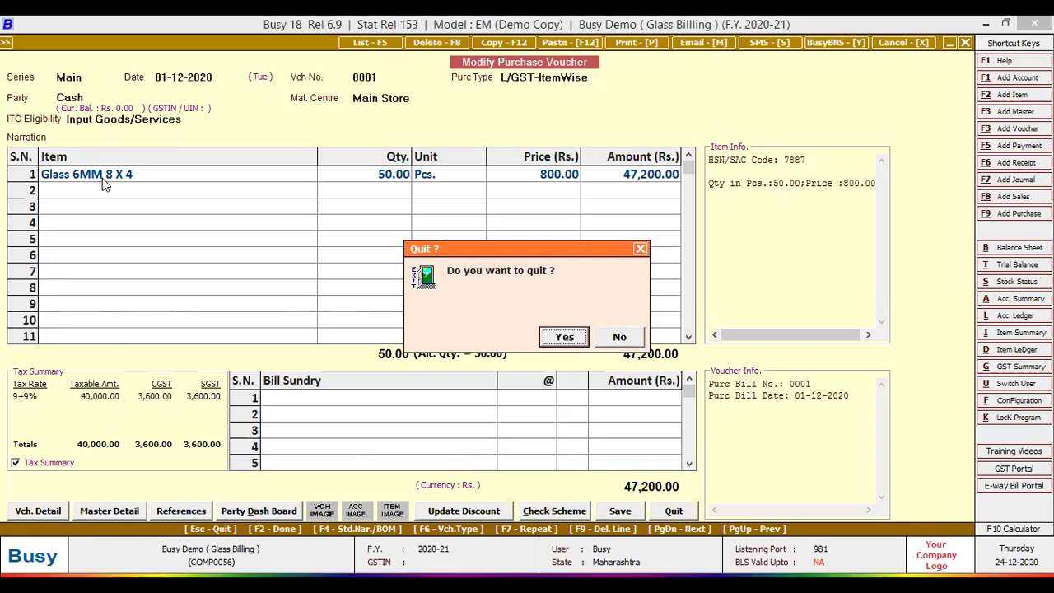
key("Return")
- Start a new purchase voucher in series Main dated 01-12-2020 with party Cash, material centre Main Store and ITC eligibility Input Goods/Services
key("Return")
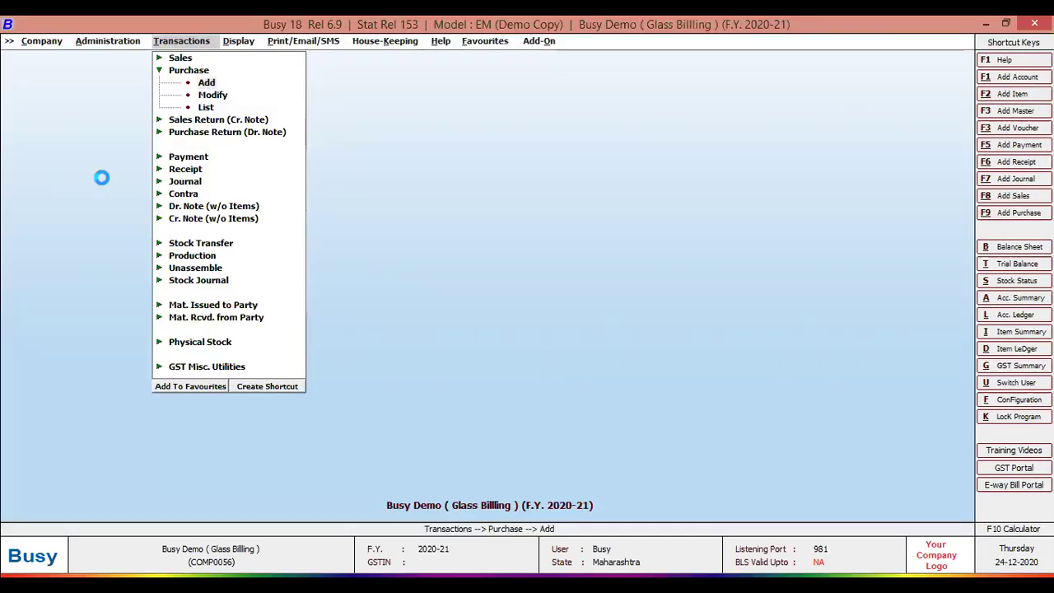
key("Return")
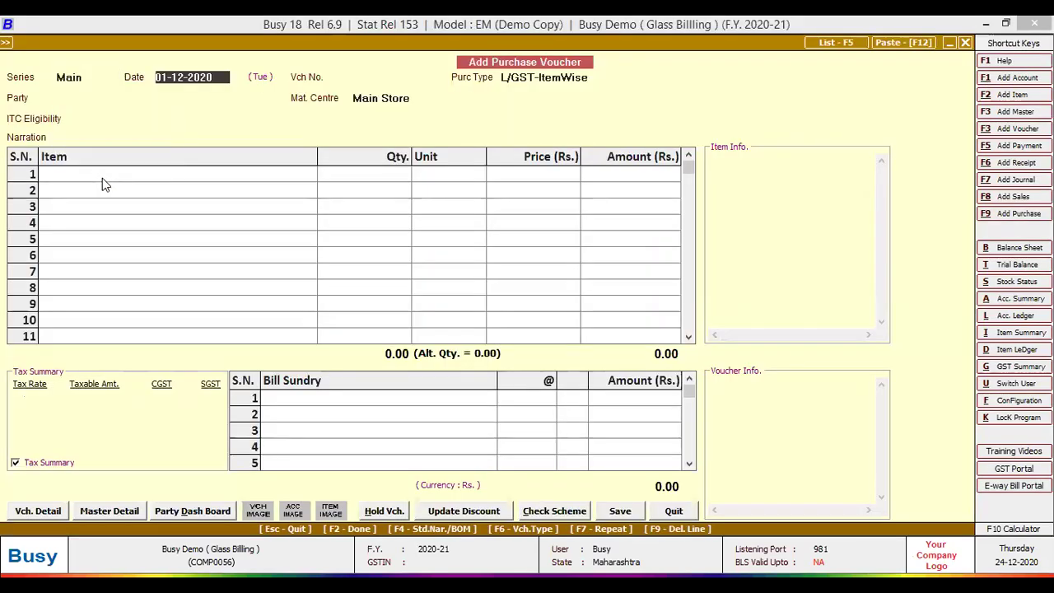
key("Return")
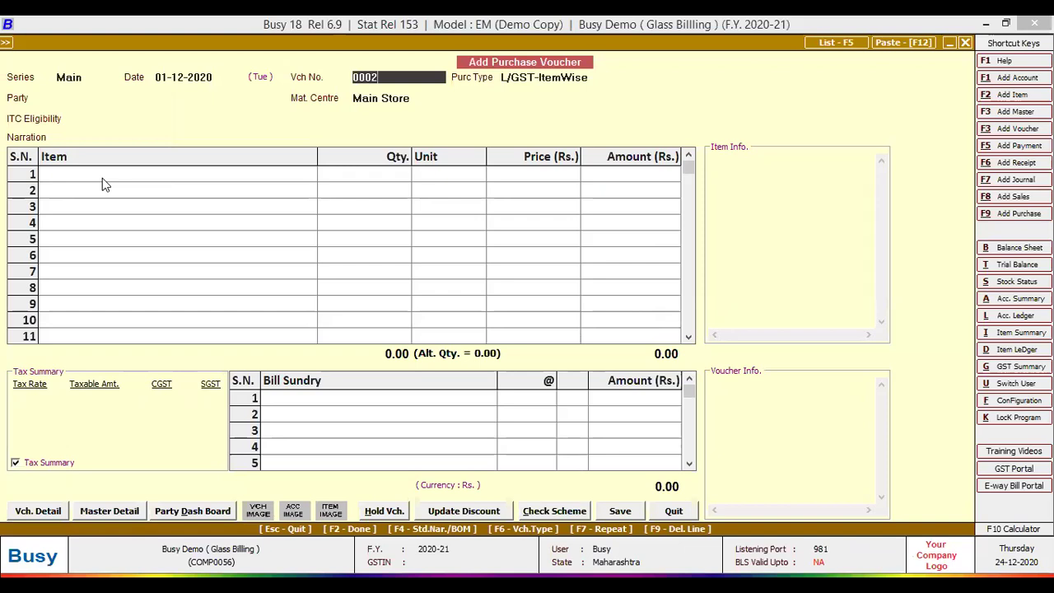
key("Return")
key("Down")
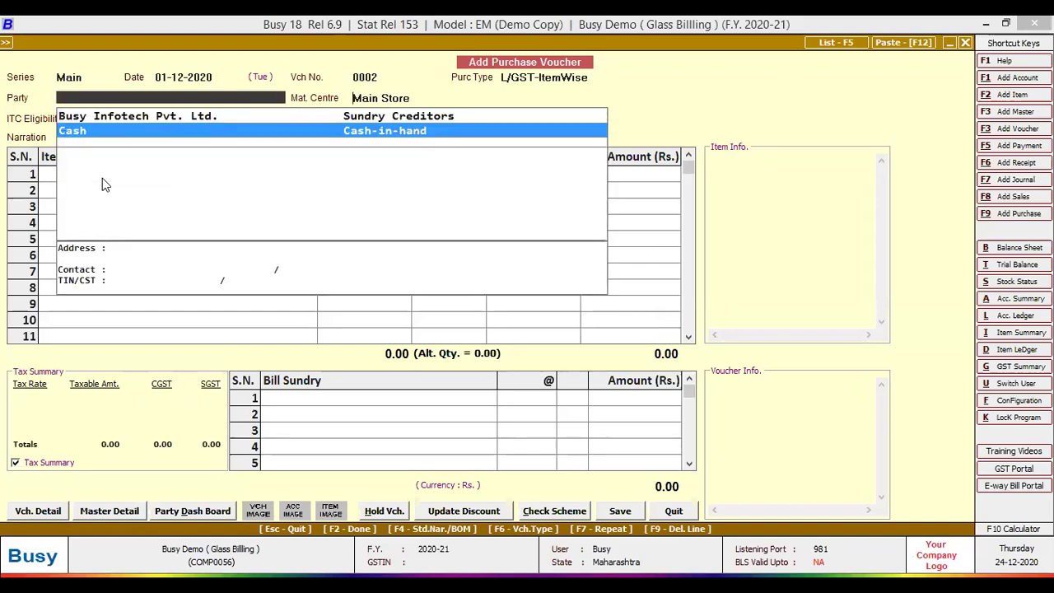
key("Return")
key("Return")
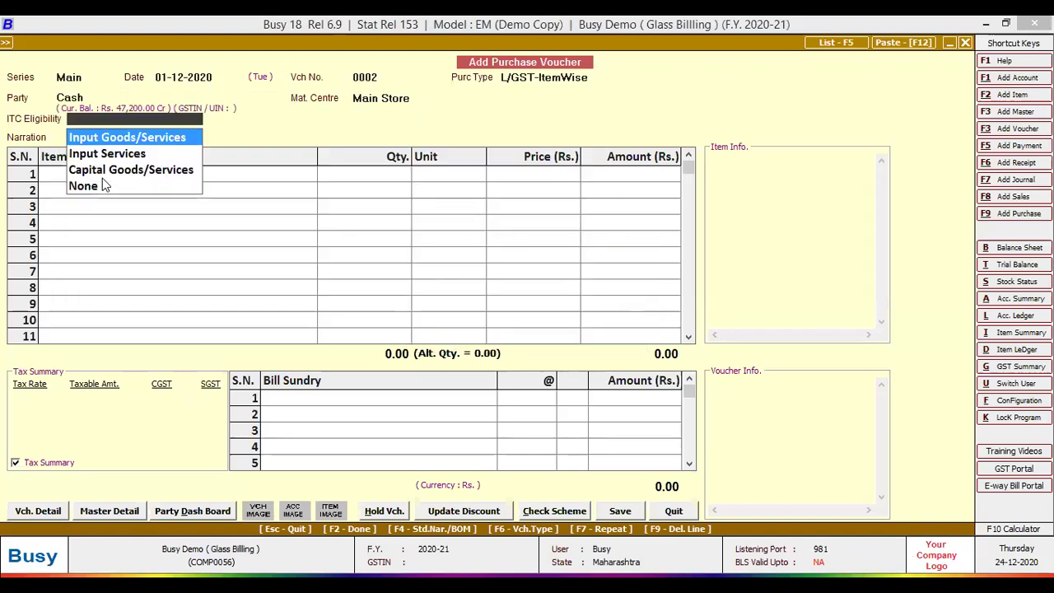
key("Return")
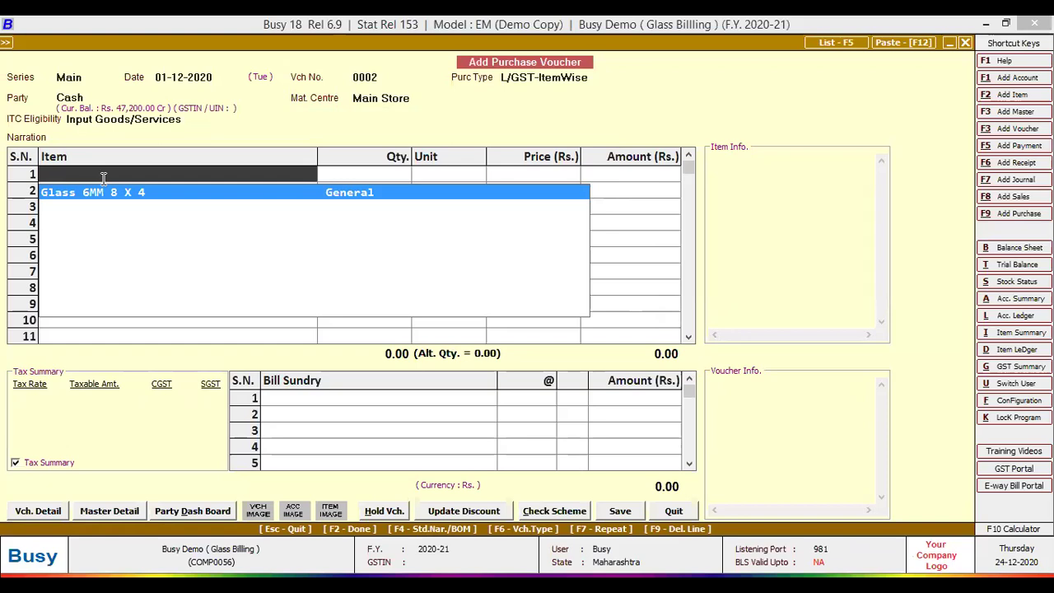
- Enter 40 Pcs. of Glass 6MM 8 X 4 at Rs. 800.00 as the purchase voucher's first item line
key("Return")
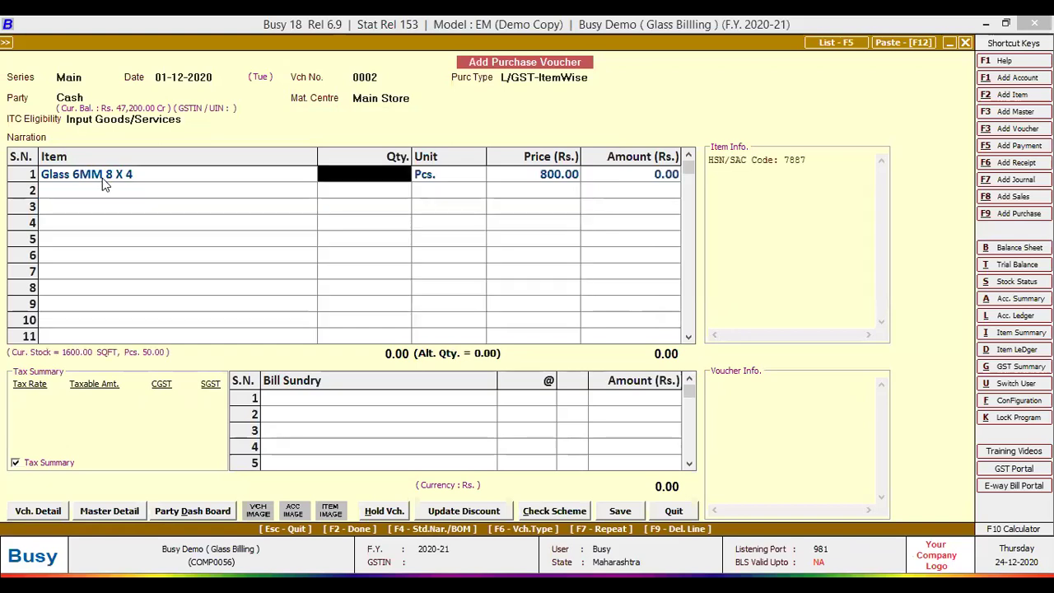
type("40")
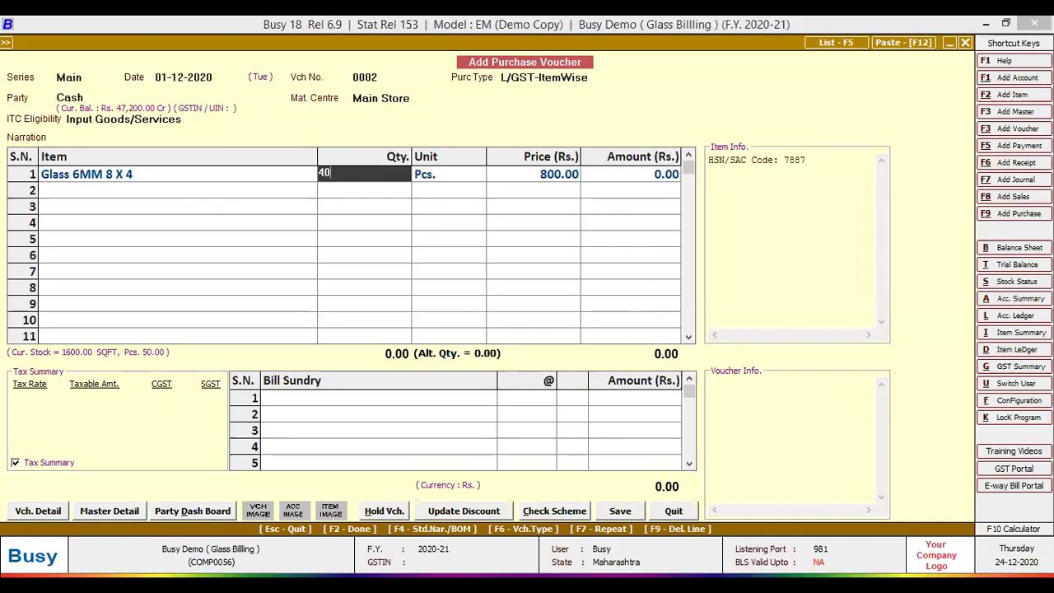
key("Return")
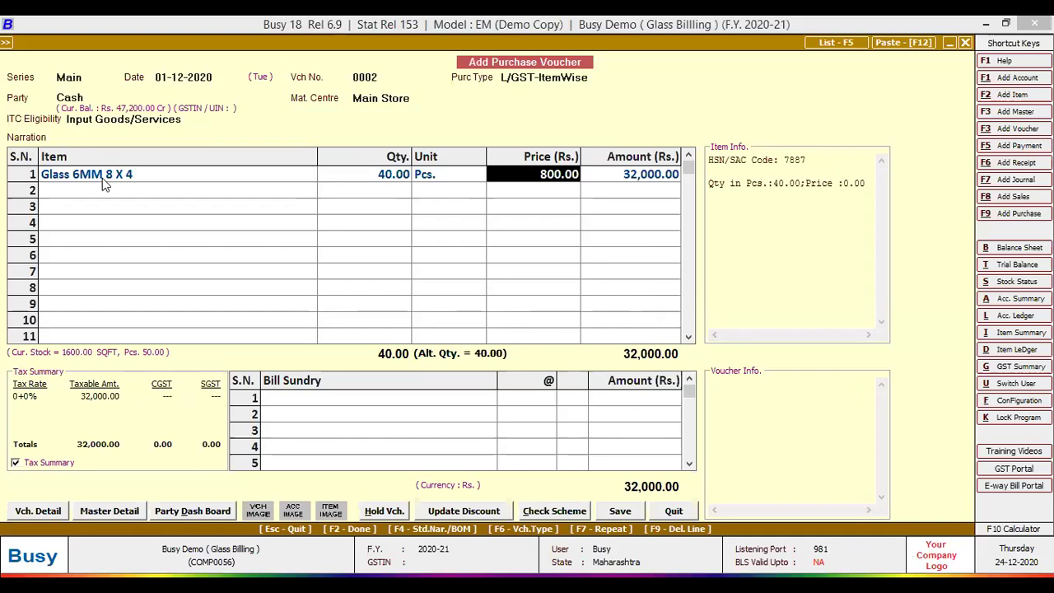
key("shift+Tab")
key("shift+Tab")
key("Return")
key("Return")
key("Return")
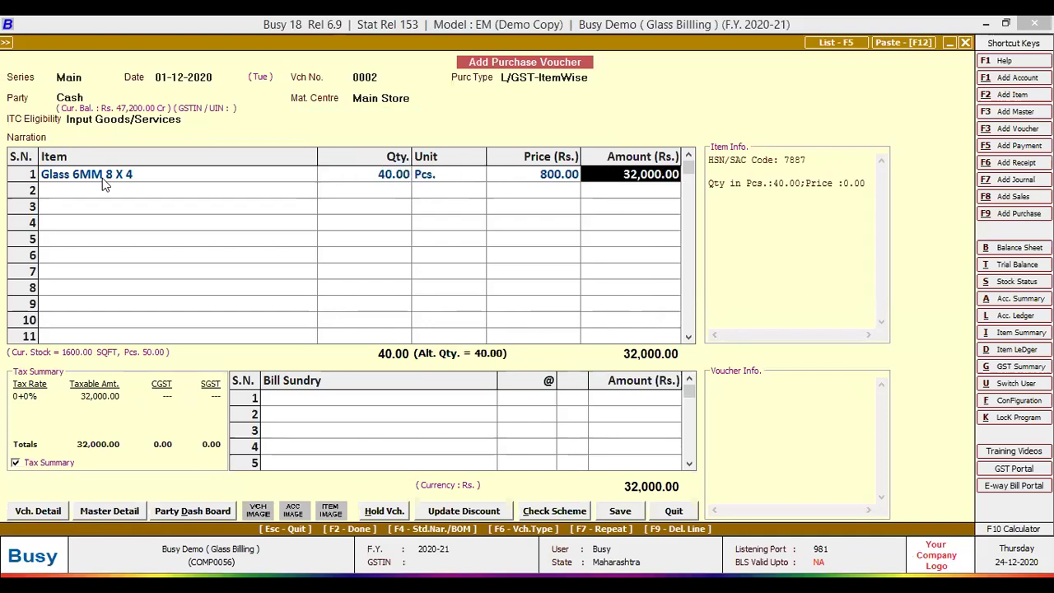
key("shift+Tab")
key("shift+Tab")
key("shift+Tab")
key("Return")
key("Return")
key("Return")
key("Return")
key("Return")
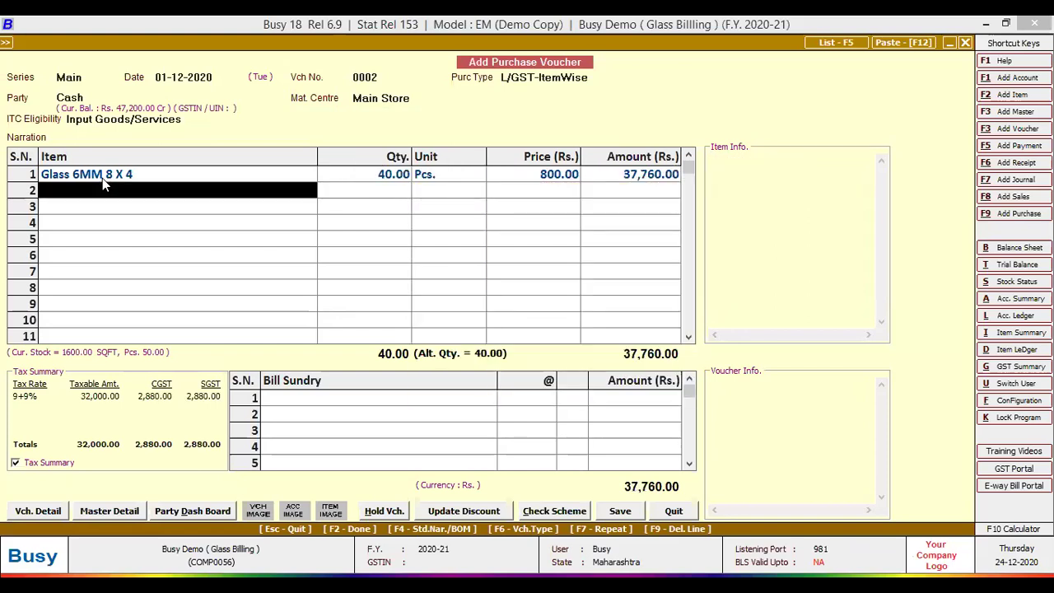
- Save the purchase voucher, accepting the negative cash balance and unregistered party, and leave purchase entry
key("Return")
key("Return")
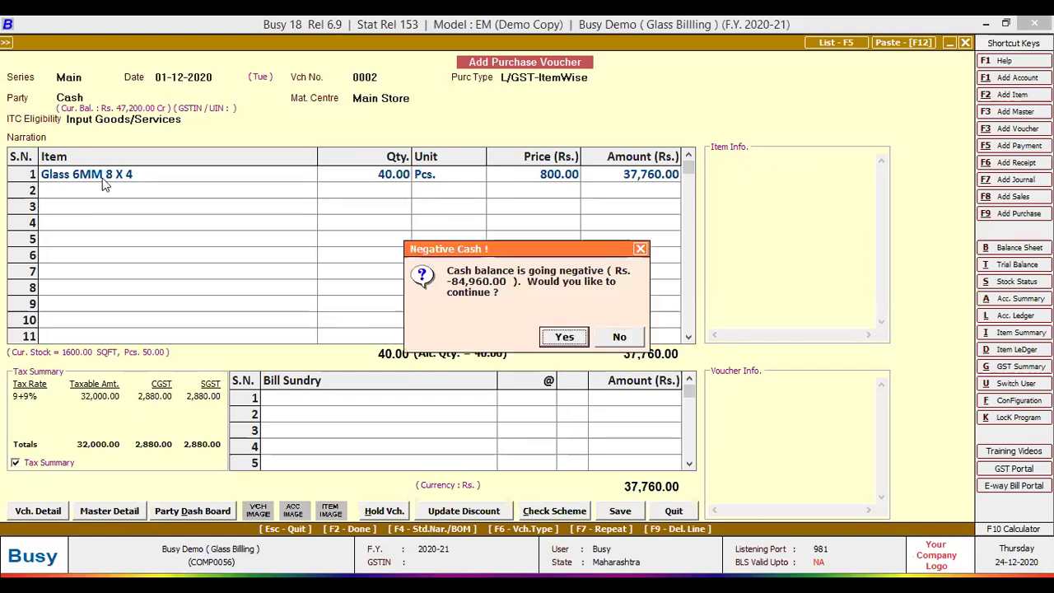
key("Return")
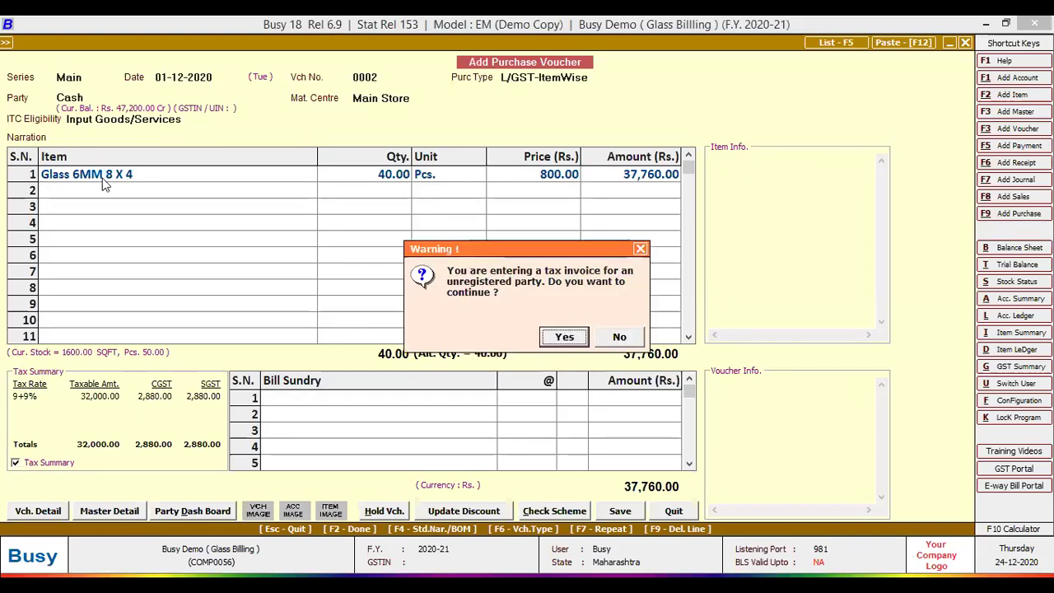
key("Return")
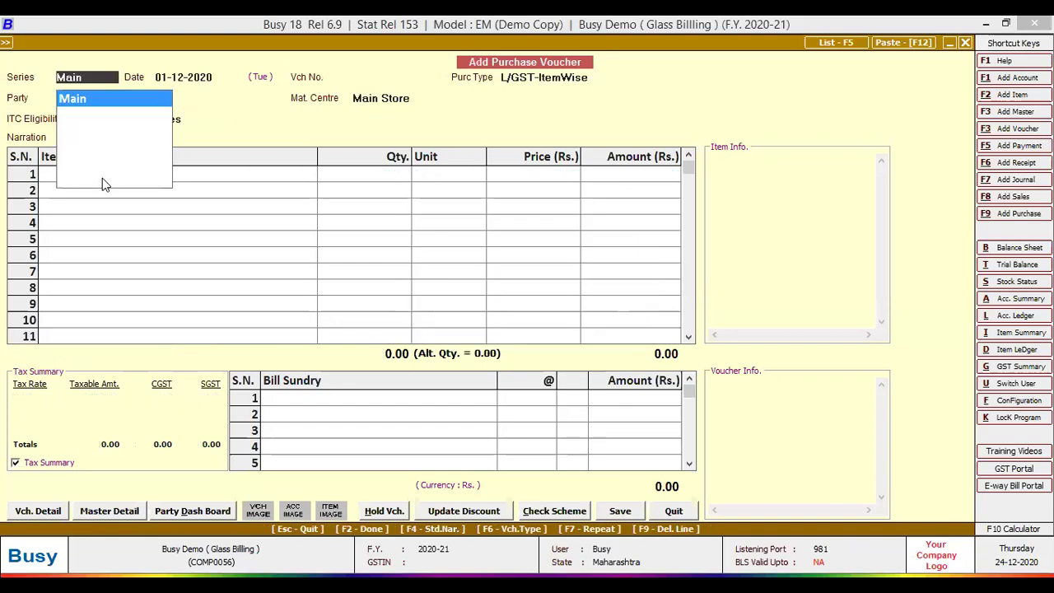
key("Return")
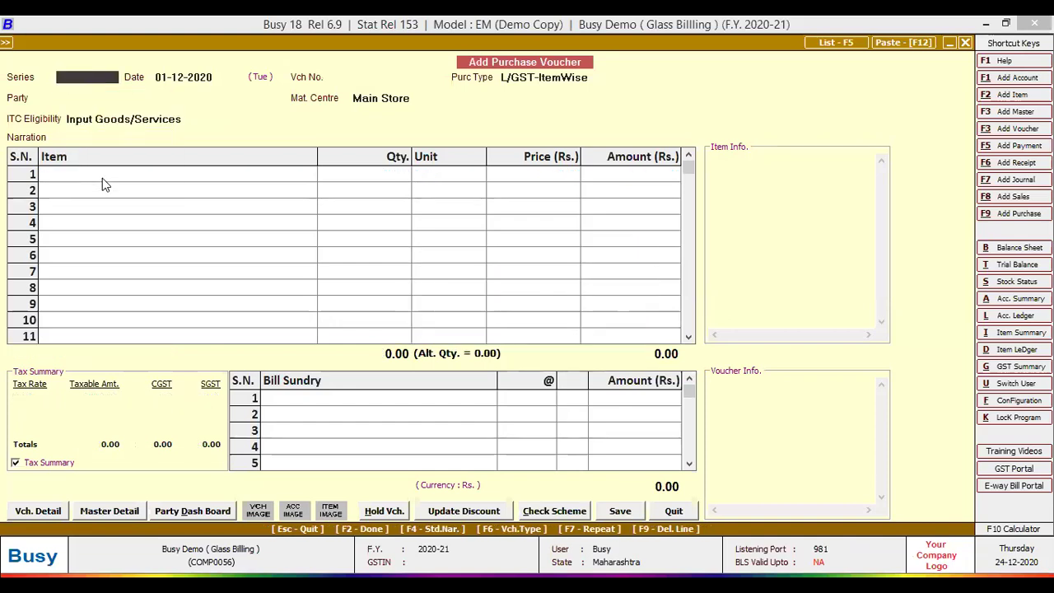
key("Escape")
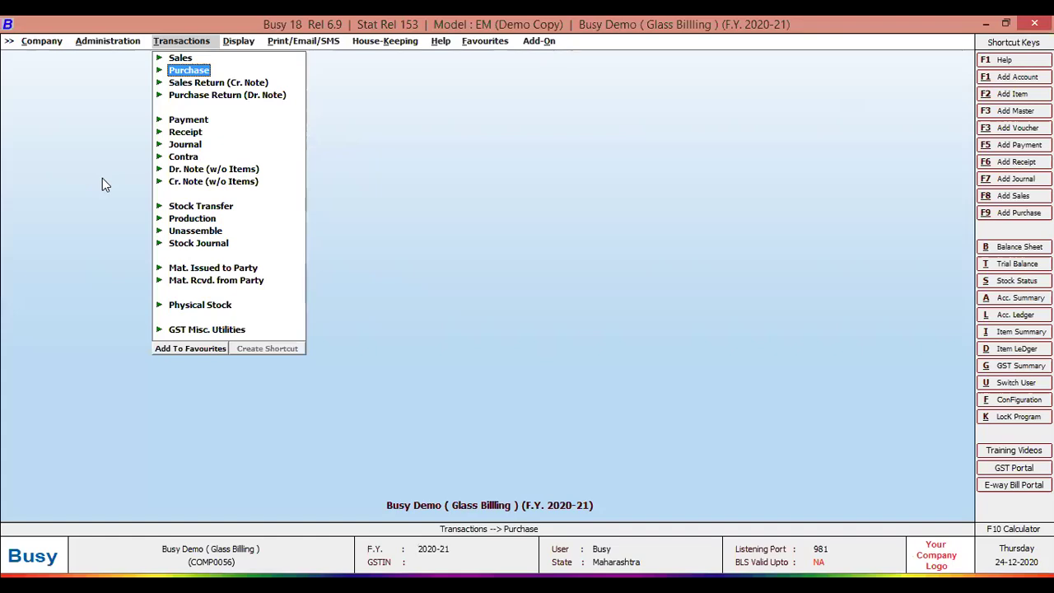
- Start a new sales voucher in series Main dated 01-12-2020 with sale type L/GST-ItemWise, party Cash and material centre Main Store
key("Up")
key("Return")
key("Return")
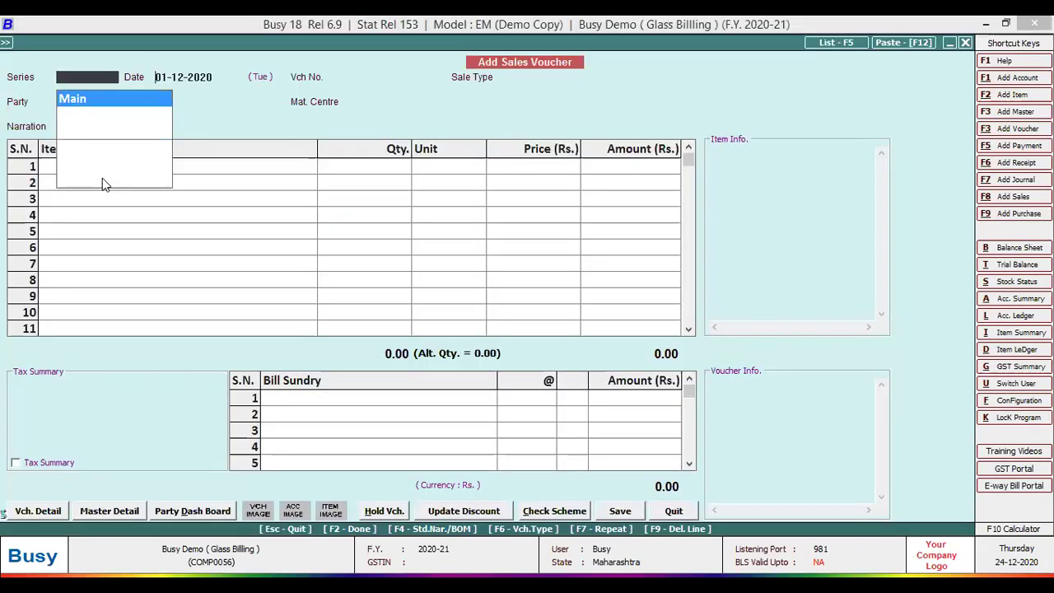
key("Return")
key("Return")
type("ite")
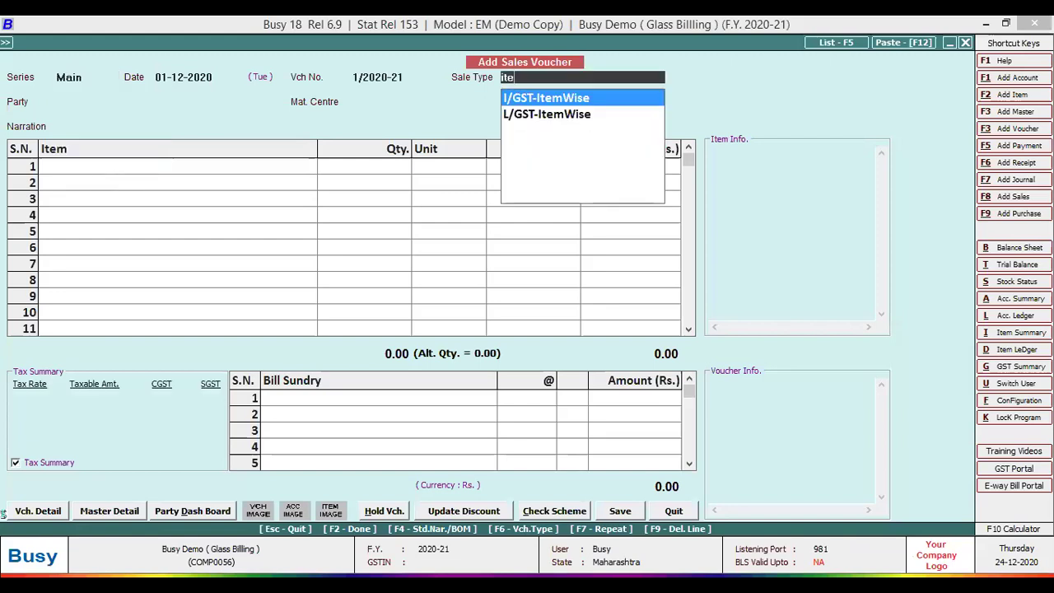
key("Return")
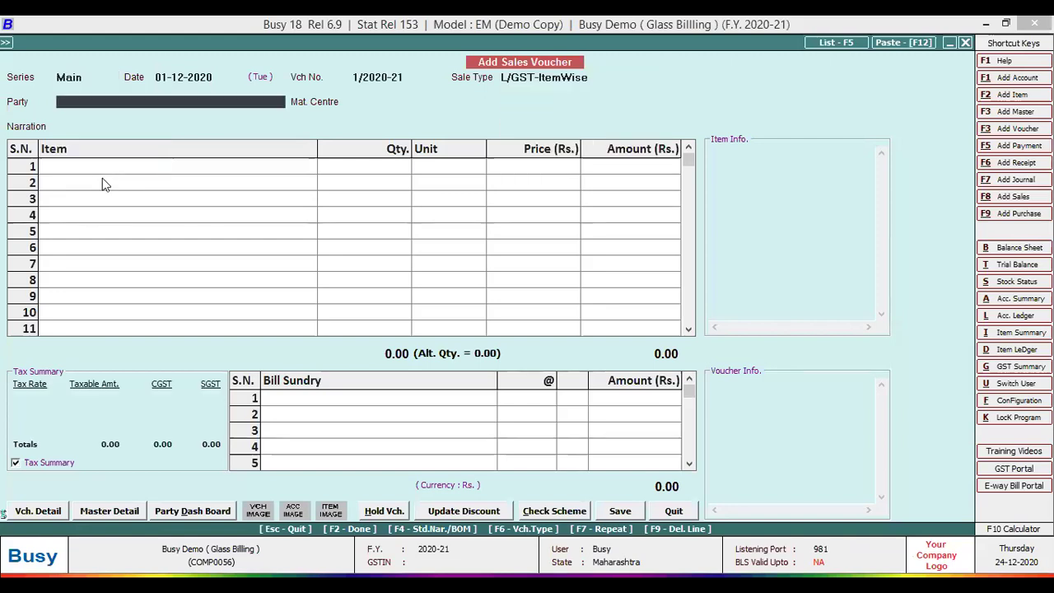
key("Down")
key("Return")
key("Return")
key("Return")
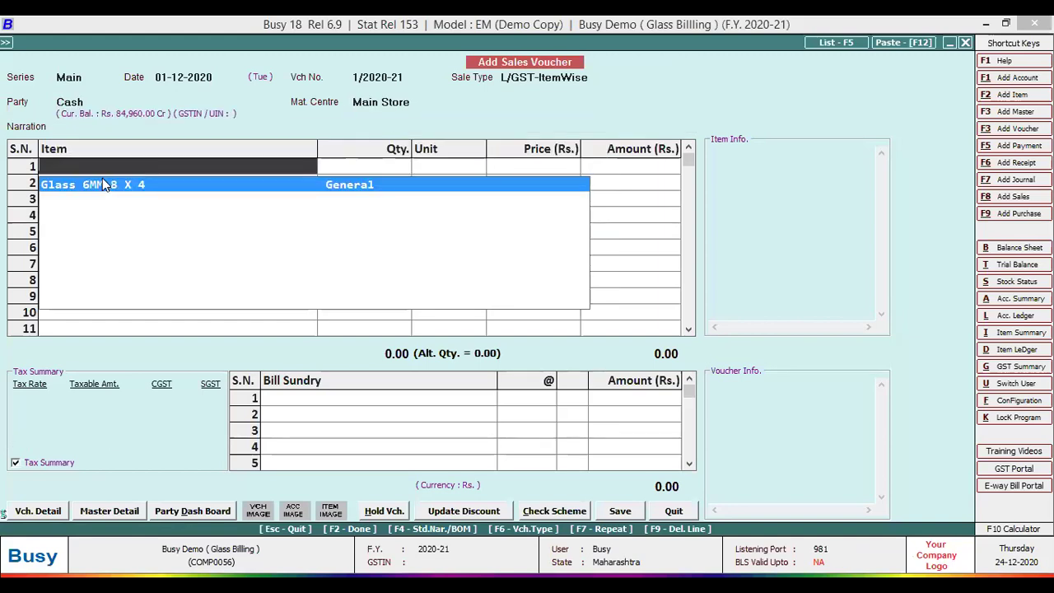
- Choose Glass 6MM 8 X 4 as the sales voucher's first item and check the units and prices in its item master
key("Return")
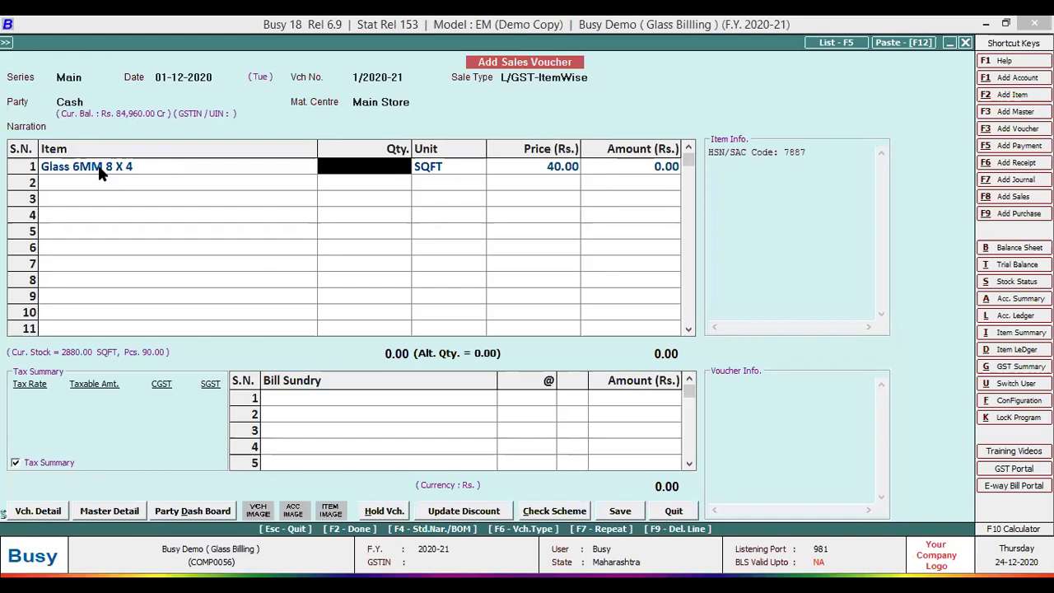
double_click(98, 167)
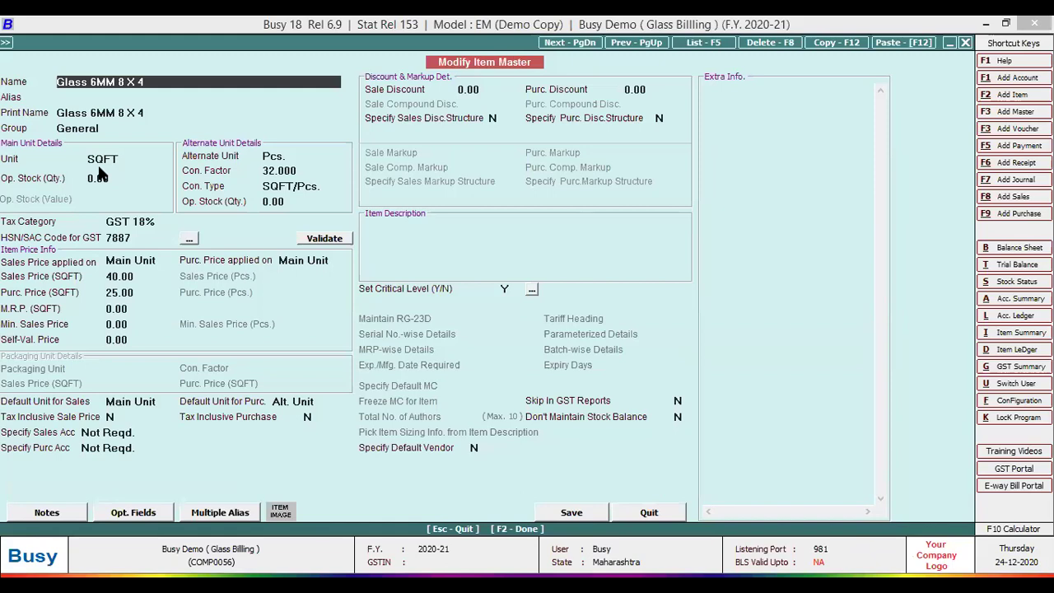
left_click(637, 516)
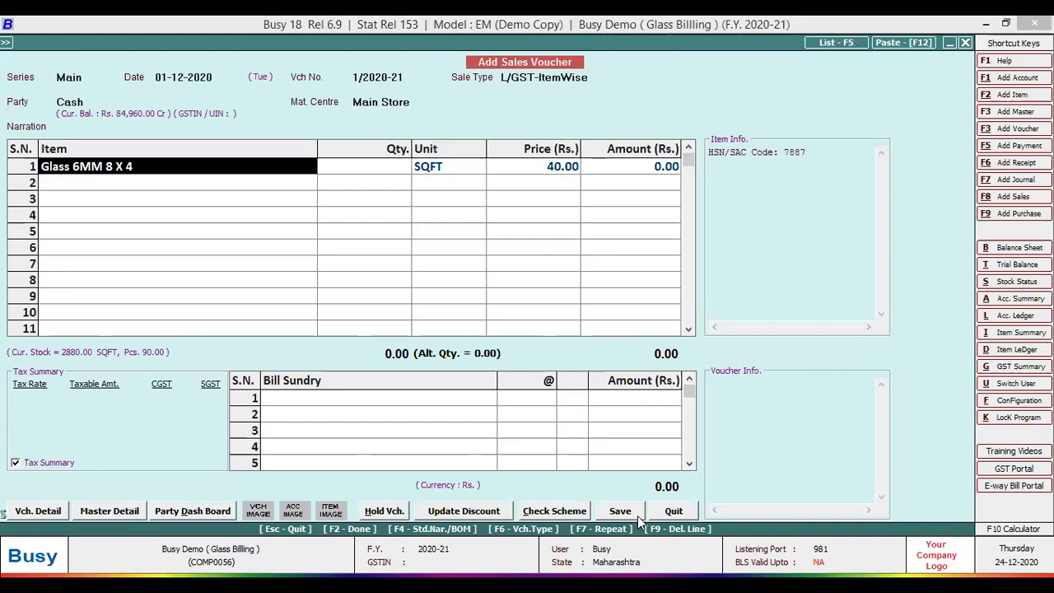
- Fill in the glass item's description with length 7, width 28.5 and qty 20, and accept the calculated size
key("Return")
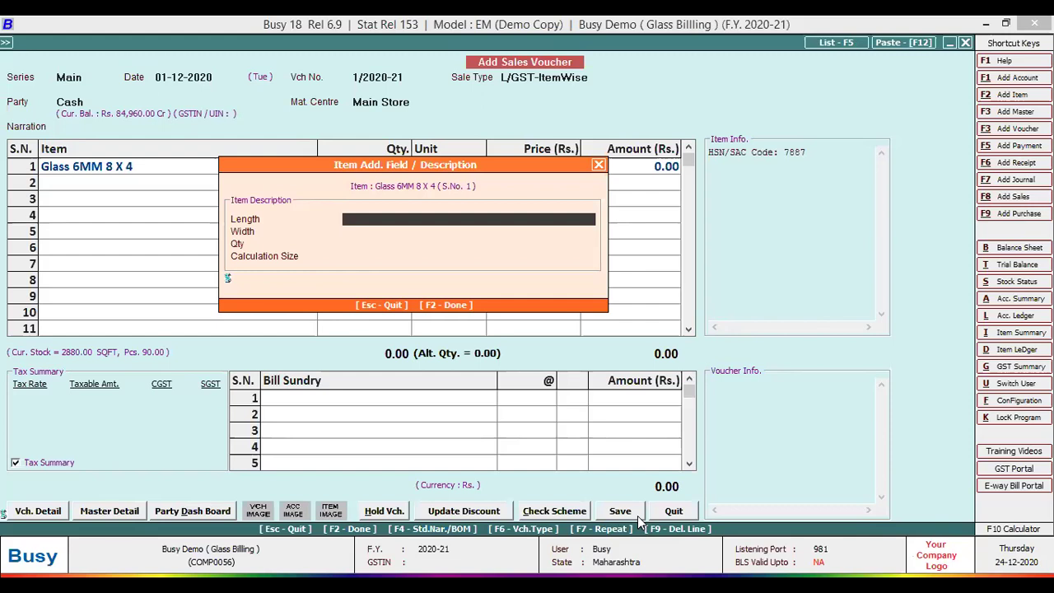
type("7")
key("Return")
type("2")
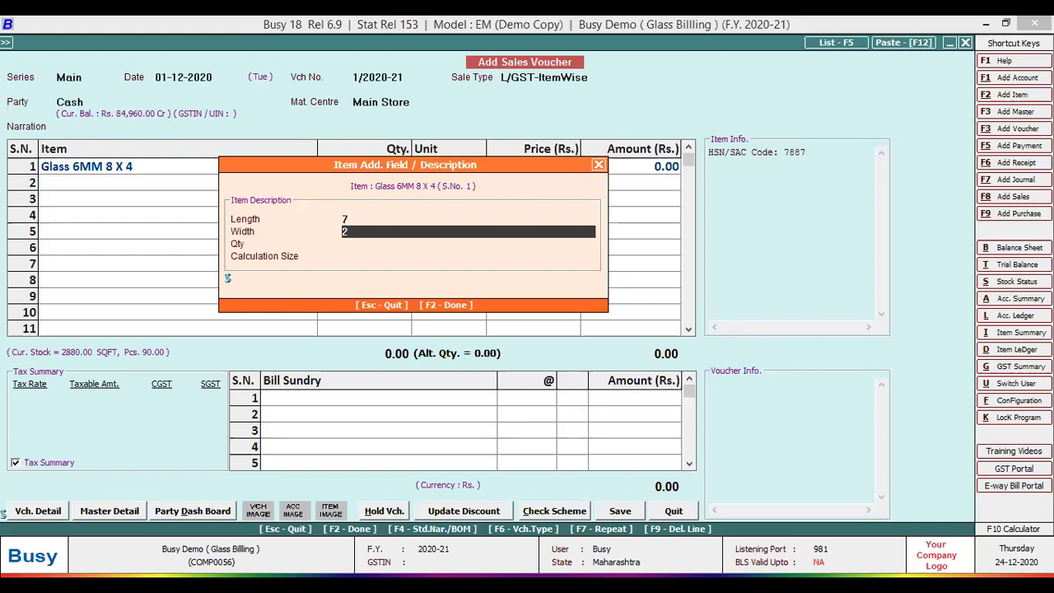
type("8.5")
key("Return")
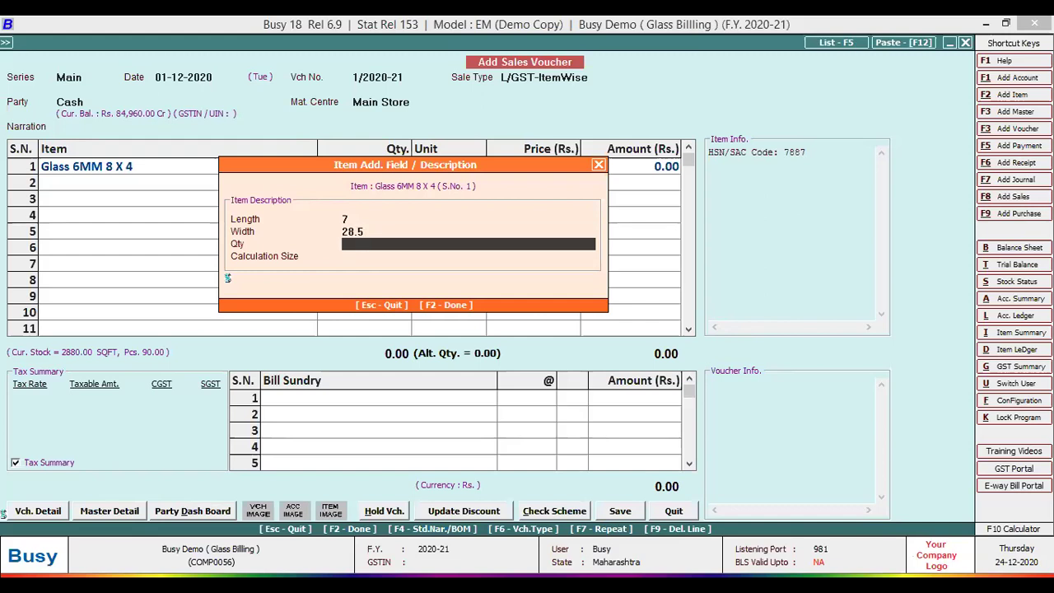
type("20")
key("Return")
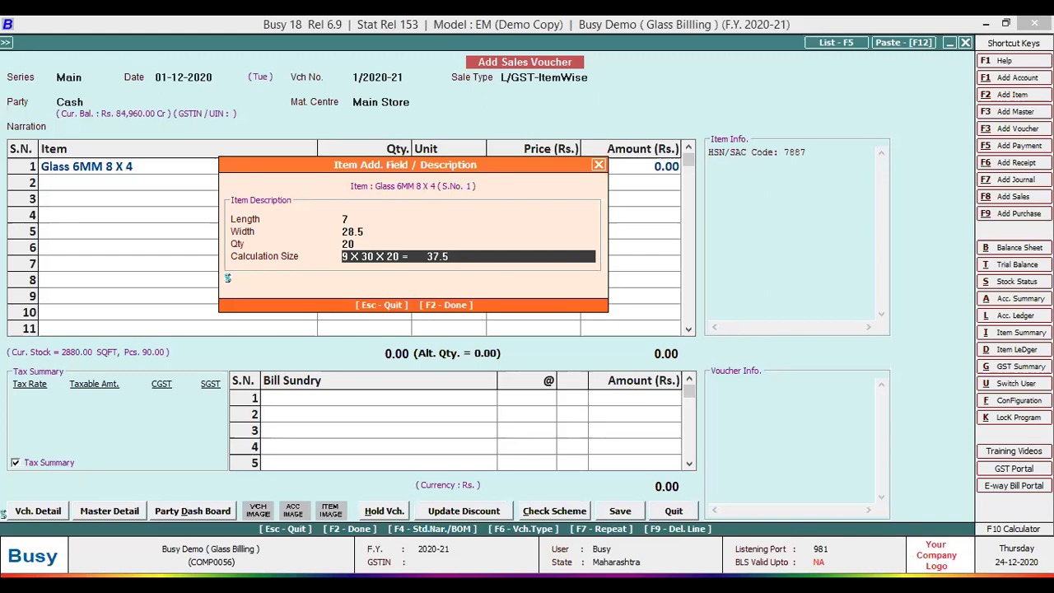
key("Return")
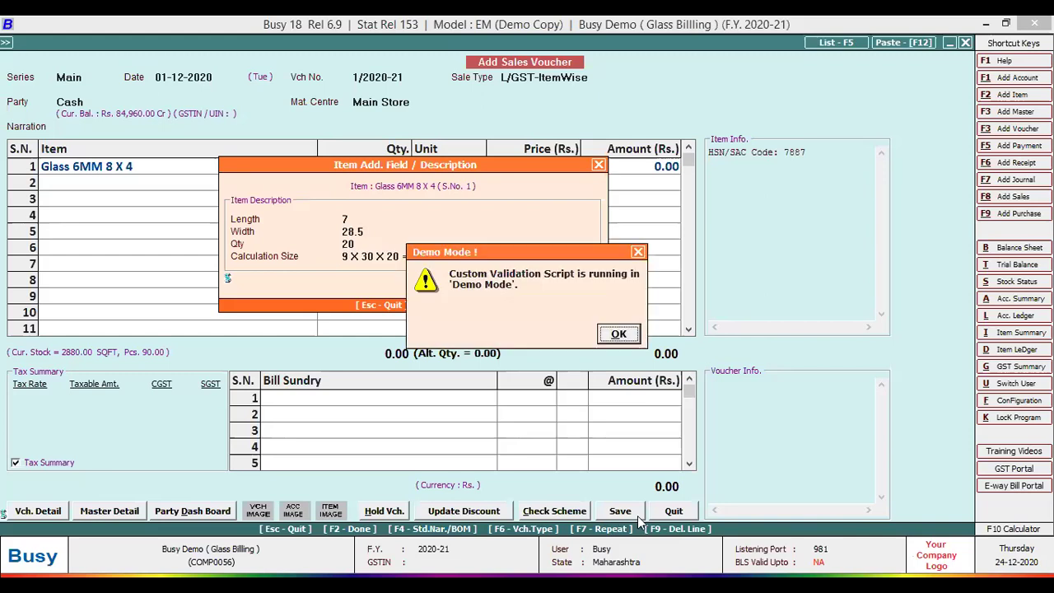
key("Return")
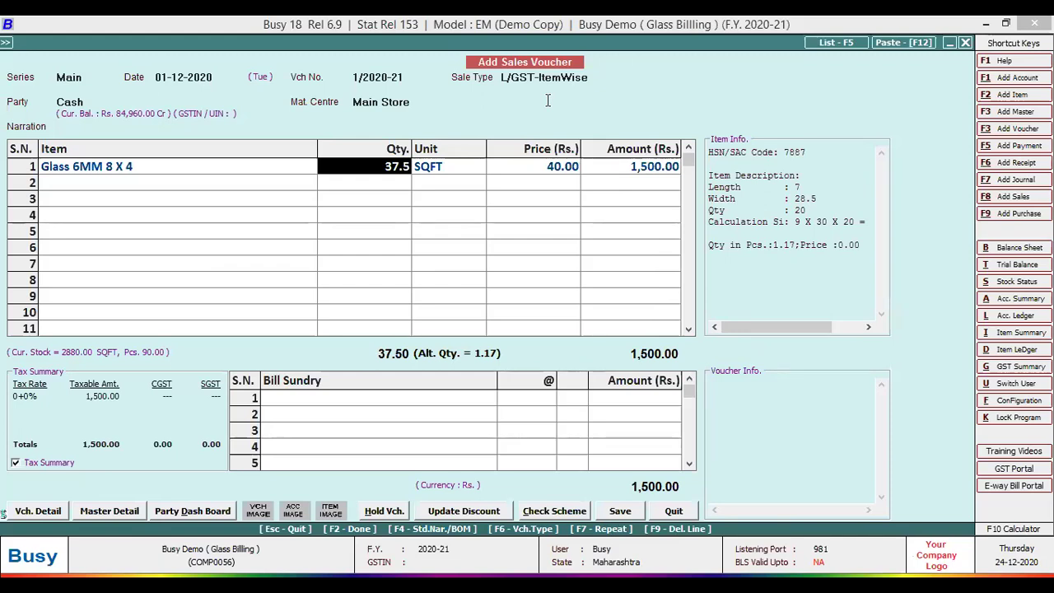
- Accept the first line's quantity, unit and price, and choose Glass 6MM 8 X 4 as the second item
key("Return")
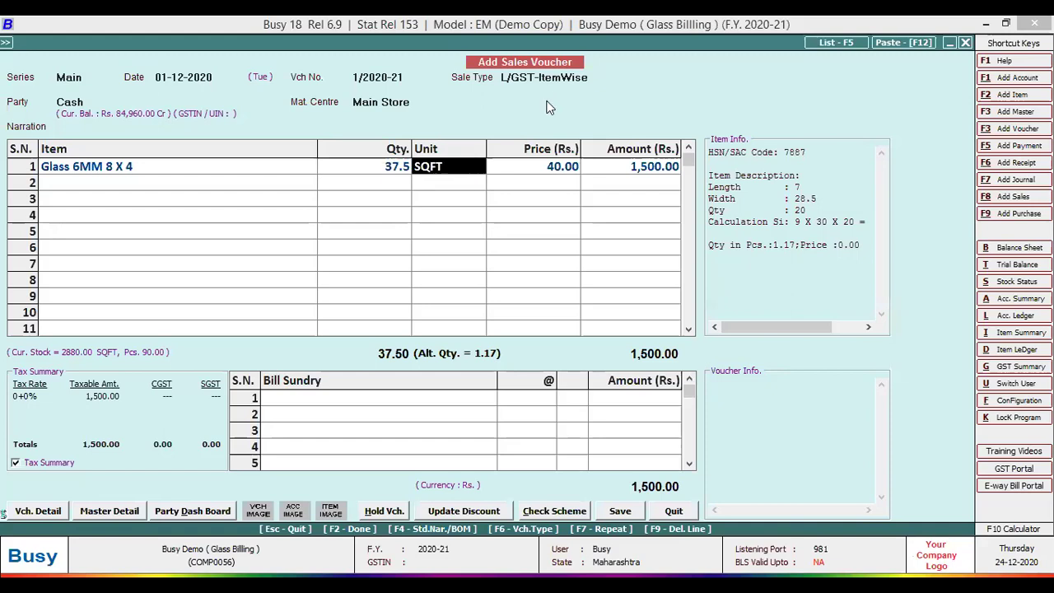
key("Return")
key("Return")
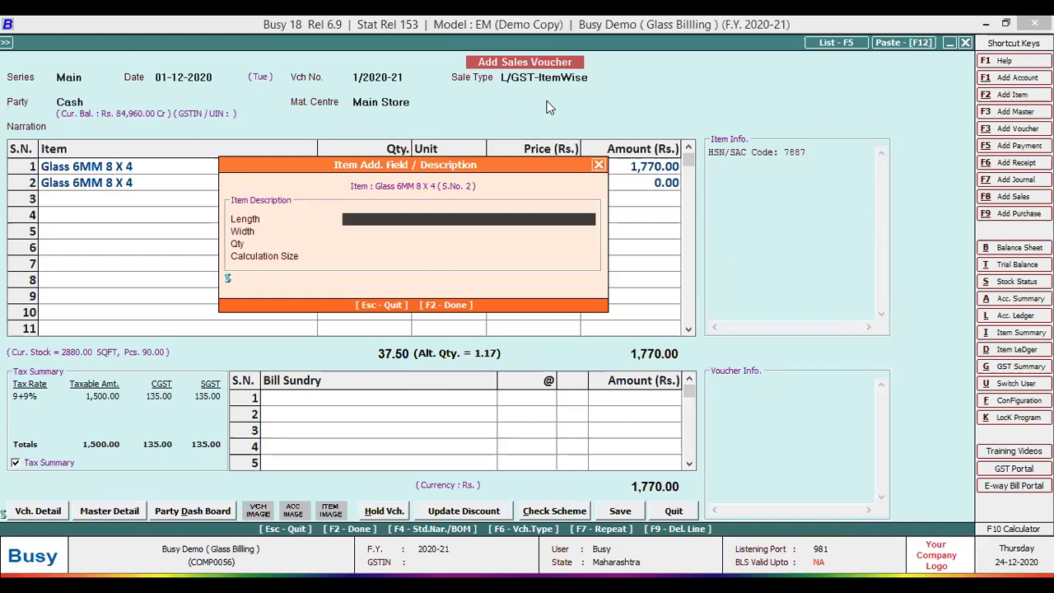
- Fill in the second item's description with length 14, width 31 and qty 45 to calculate its size
type("14")
key("Return")
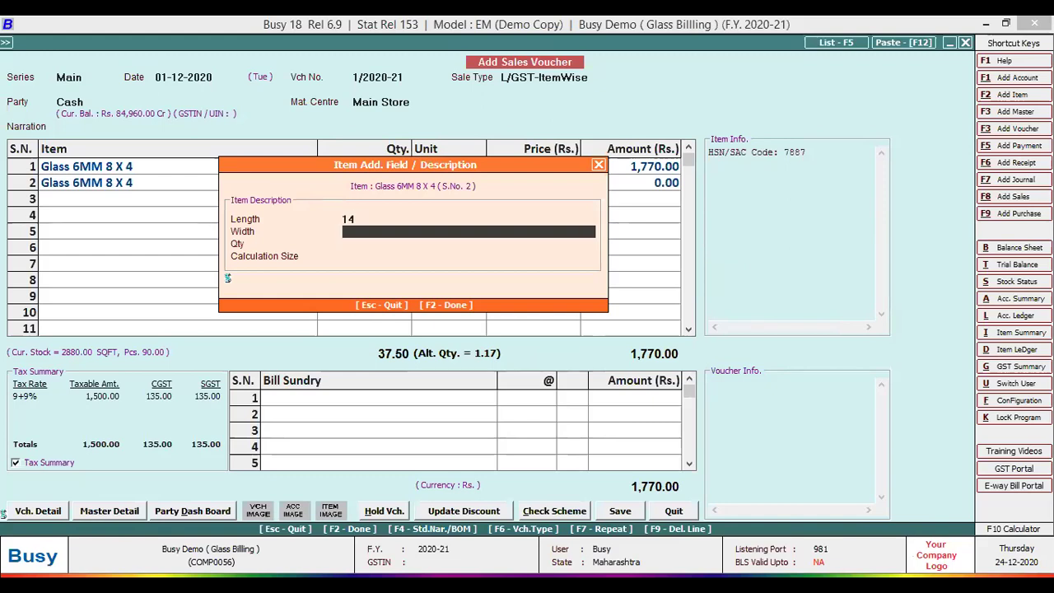
type("31")
key("Return")
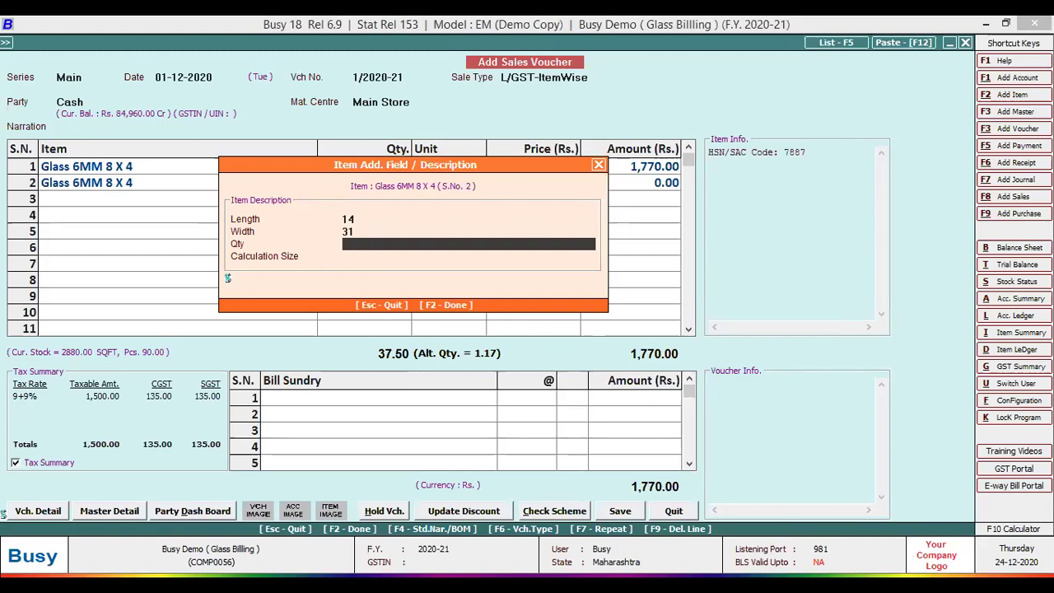
type("45")
key("Return")
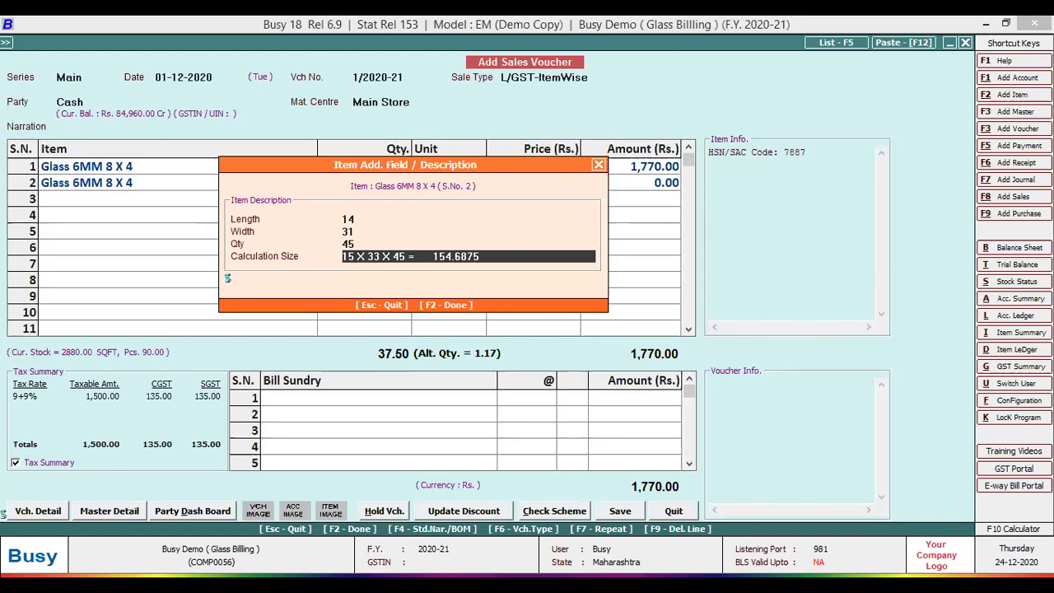
- Change the second item's length to 14.5 and width to 30, and recalculate the size
key("Up")
key("Up")
key("Up")
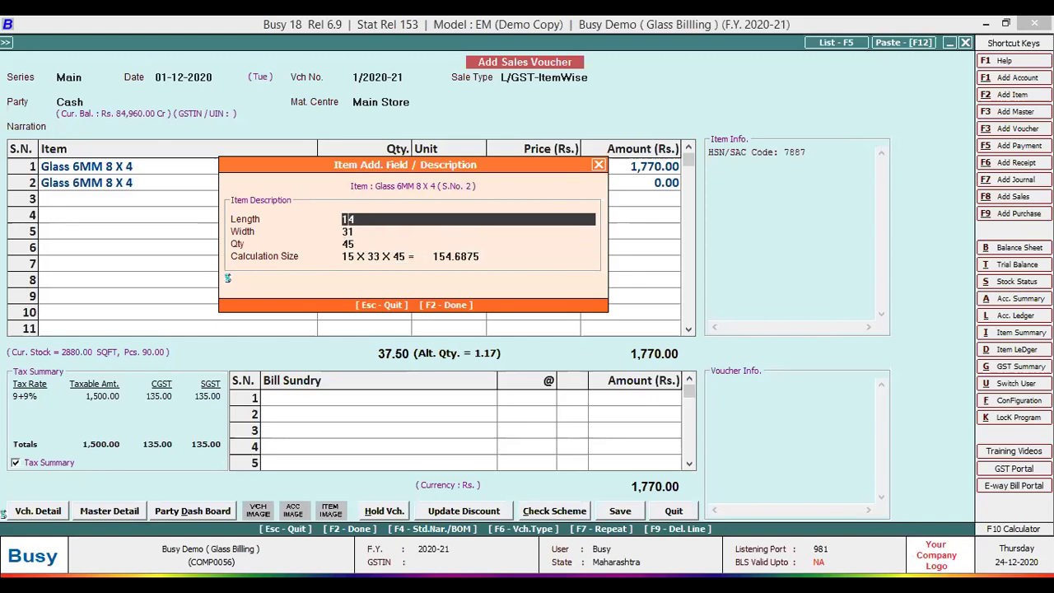
type(".5")
key("Return")
type("30")
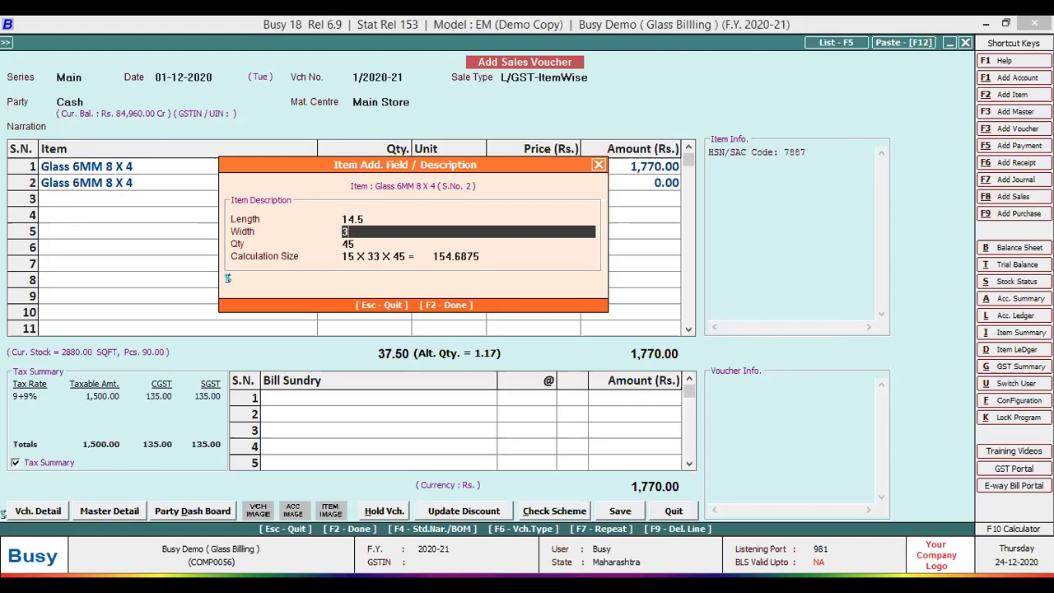
key("Return")
key("Return")
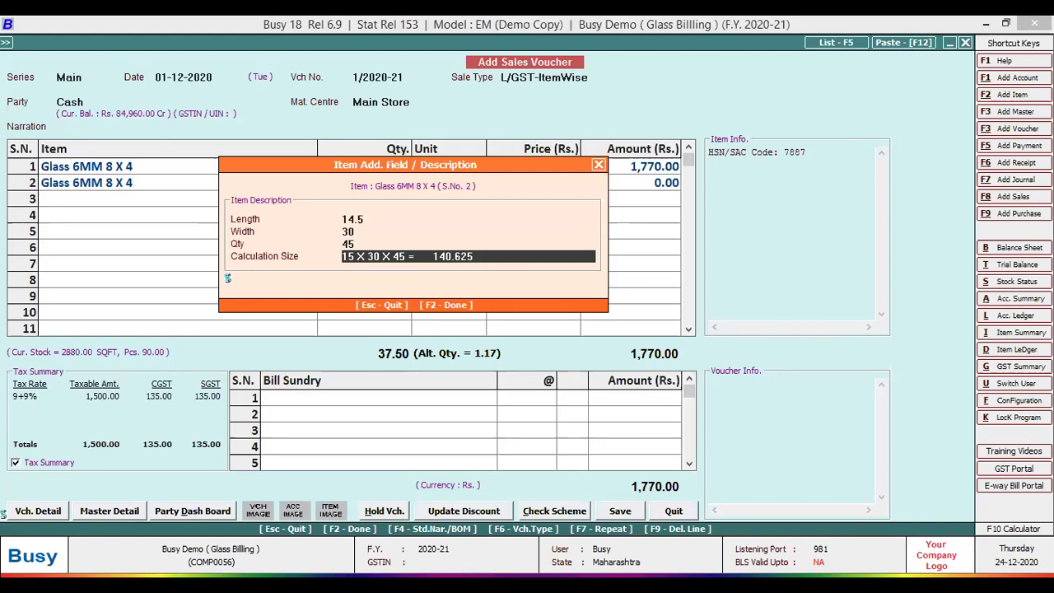
- Set the second item's length to 12 and recalculate the size
key("Up")
key("Up")
key("Up")
type("12")
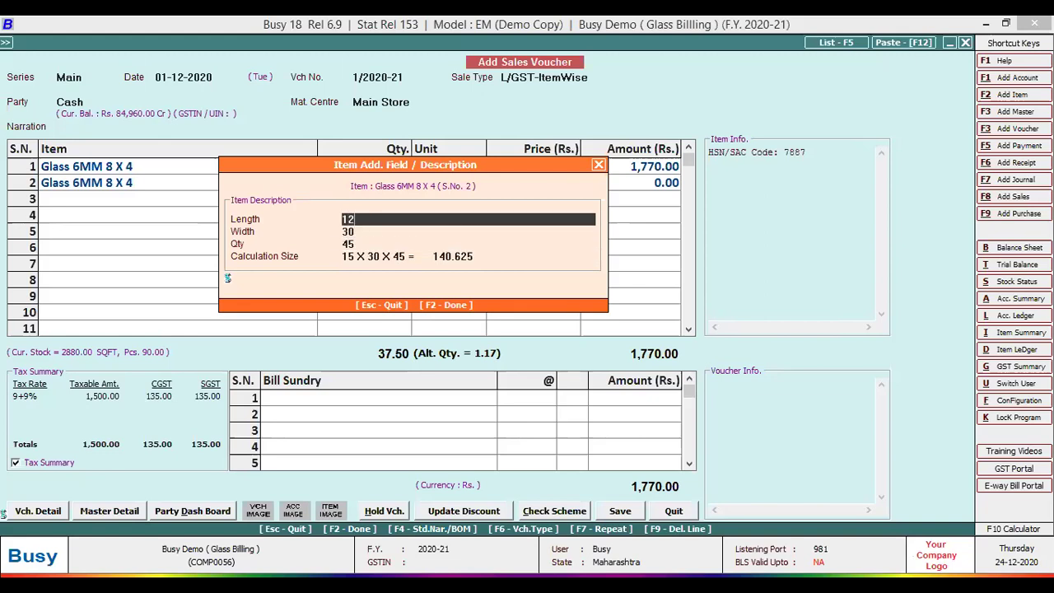
key("Return")
key("Return")
key("Return")
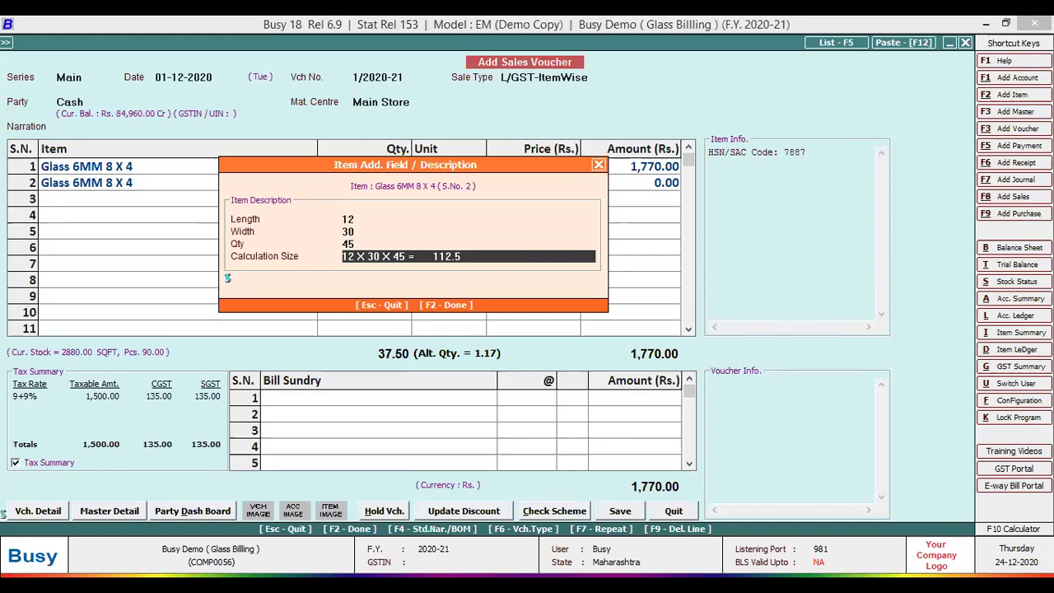
- Set the second item's length to 12.5 and accept the calculated size for the voucher line
key("Up")
key("Up")
key("Up")
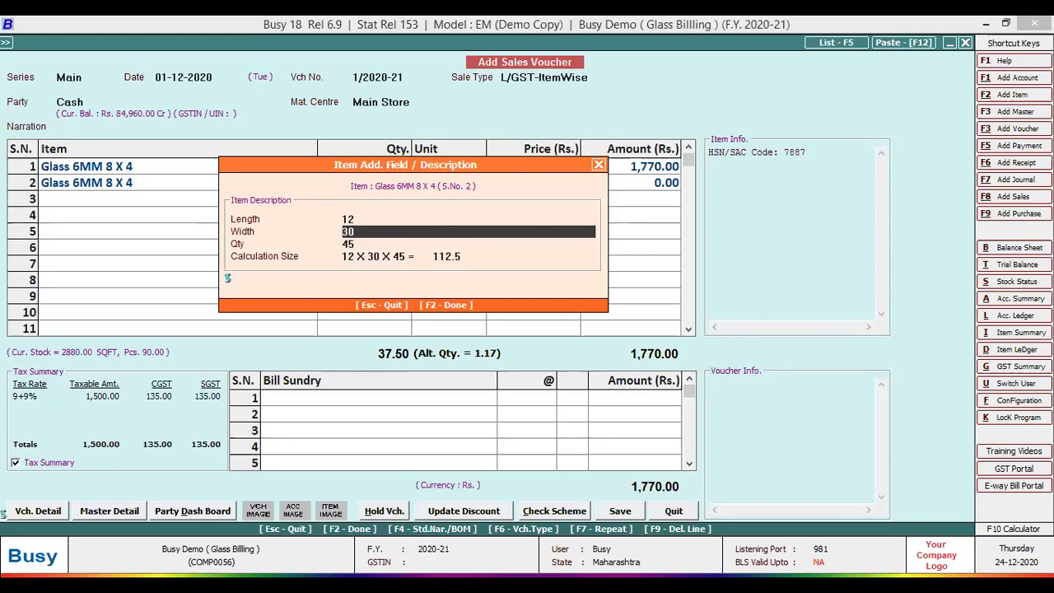
type(".5")
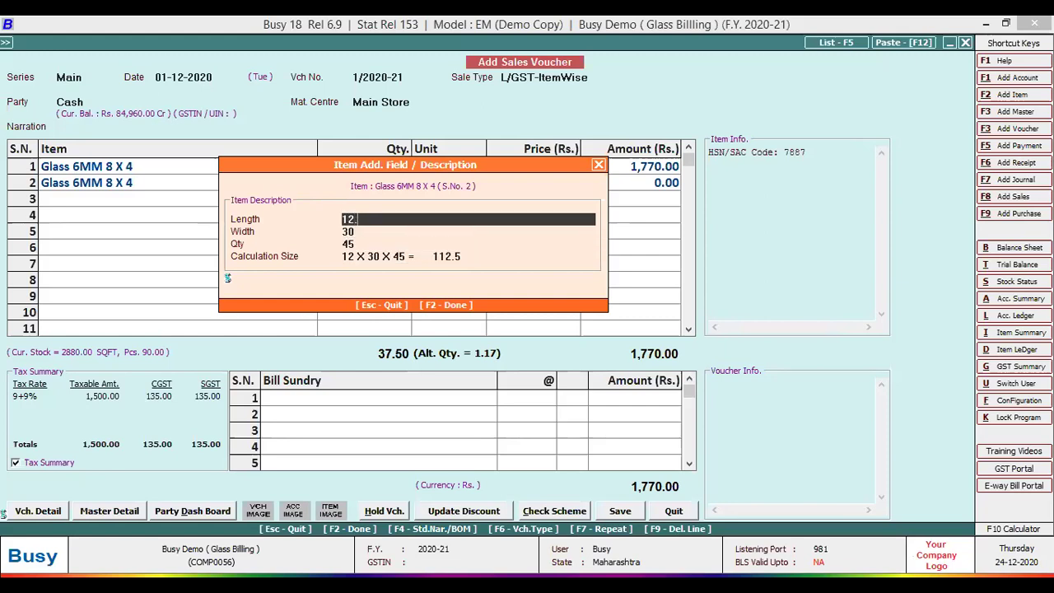
key("Return")
key("Return")
key("Return")
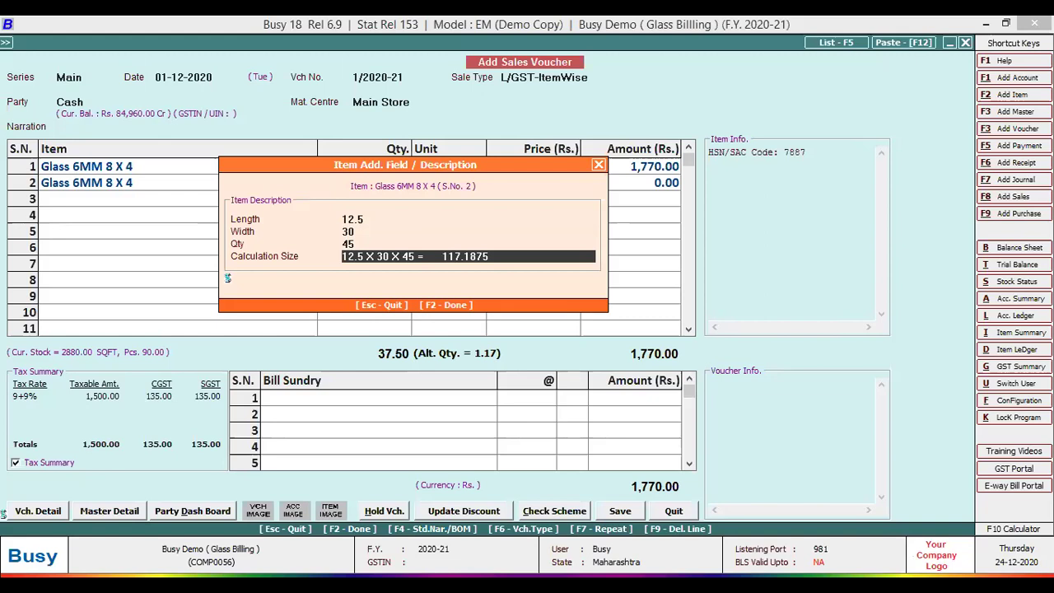
key("Return")
key("Return")
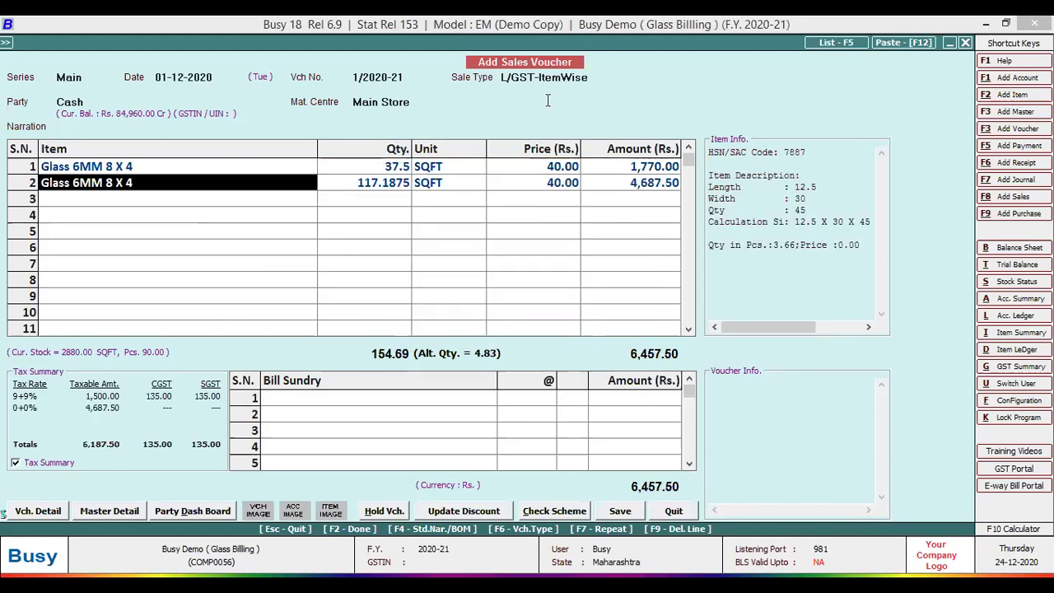
- Reopen the second item's description, re-enter length 12.5, set the qty to 40 and accept the recalculated size
key("Return")
type("1")
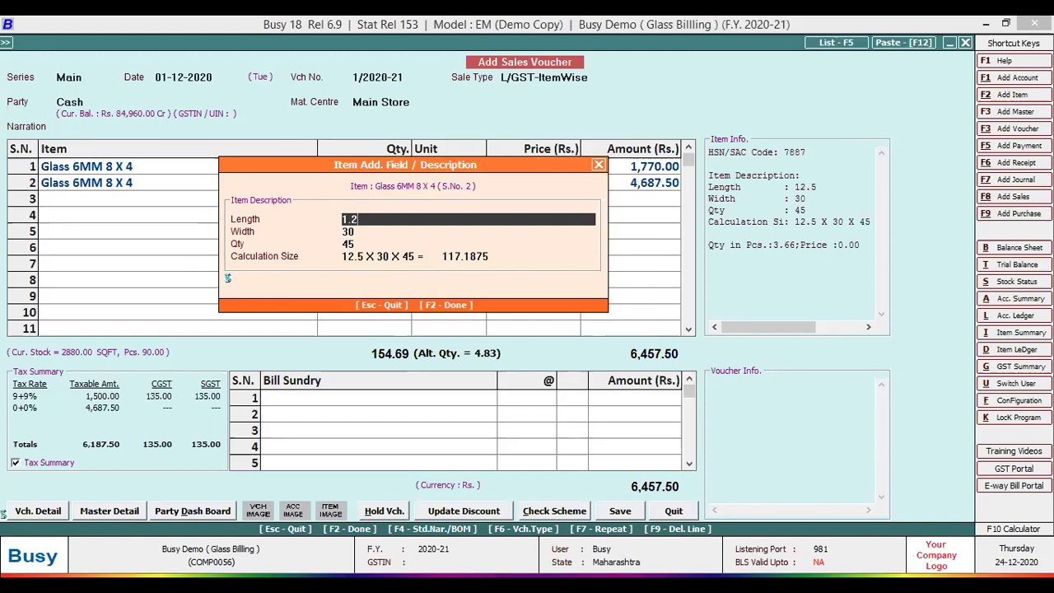
type("2.5")
key("Return")
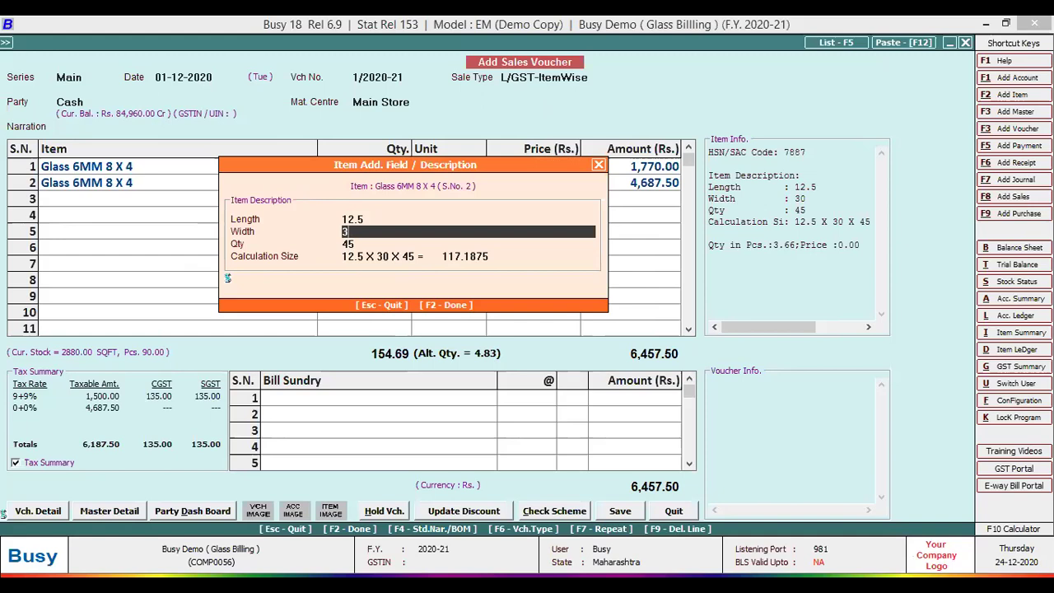
key("Return")
type("40")
key("Return")
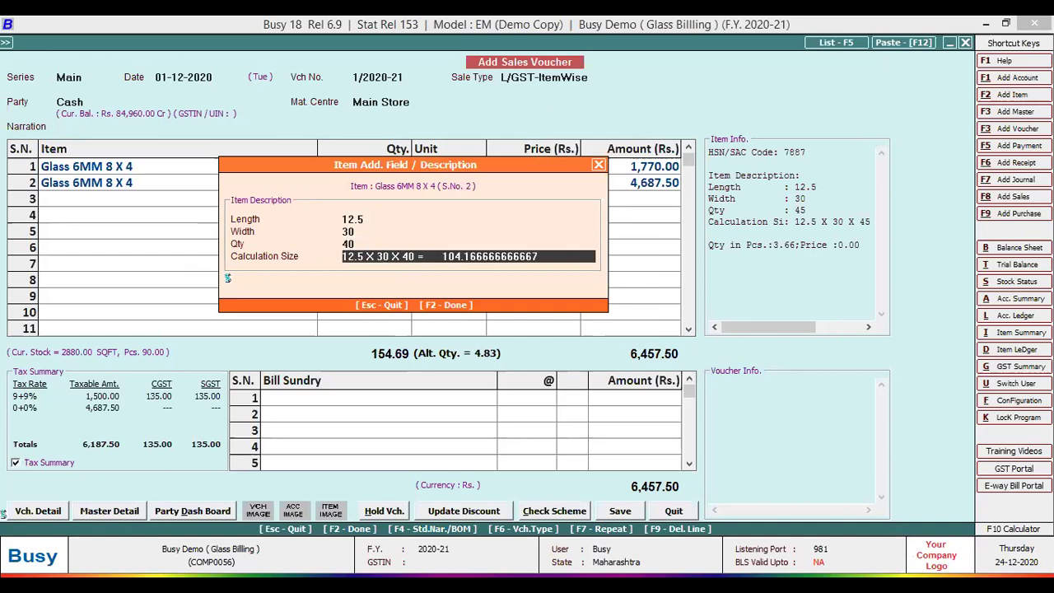
key("Return")
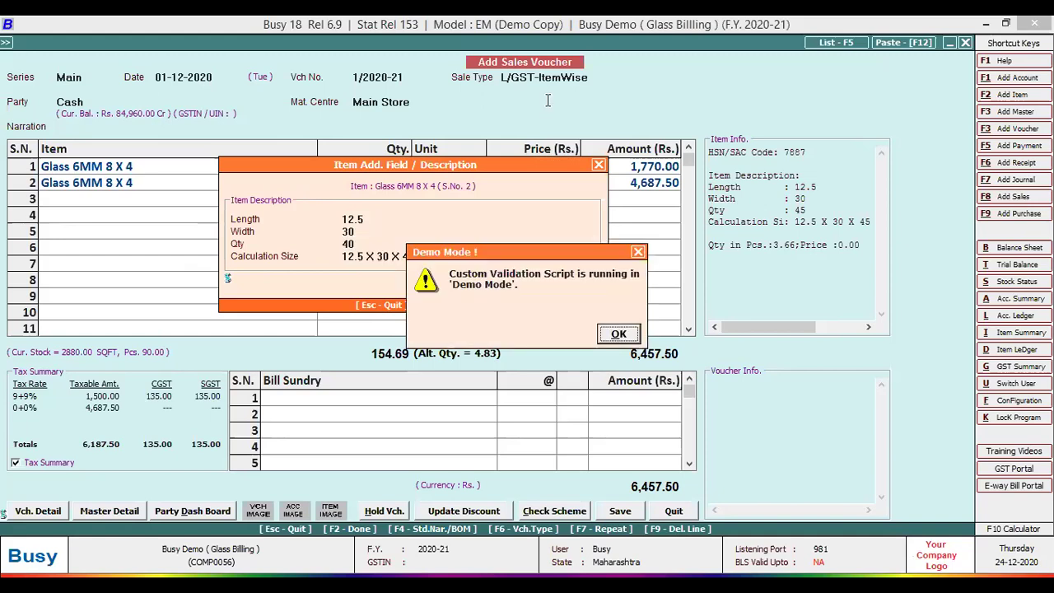
key("Return")
- Leave the second item's reopened description and delete that item line from the sales voucher
key("Return")
type("1")
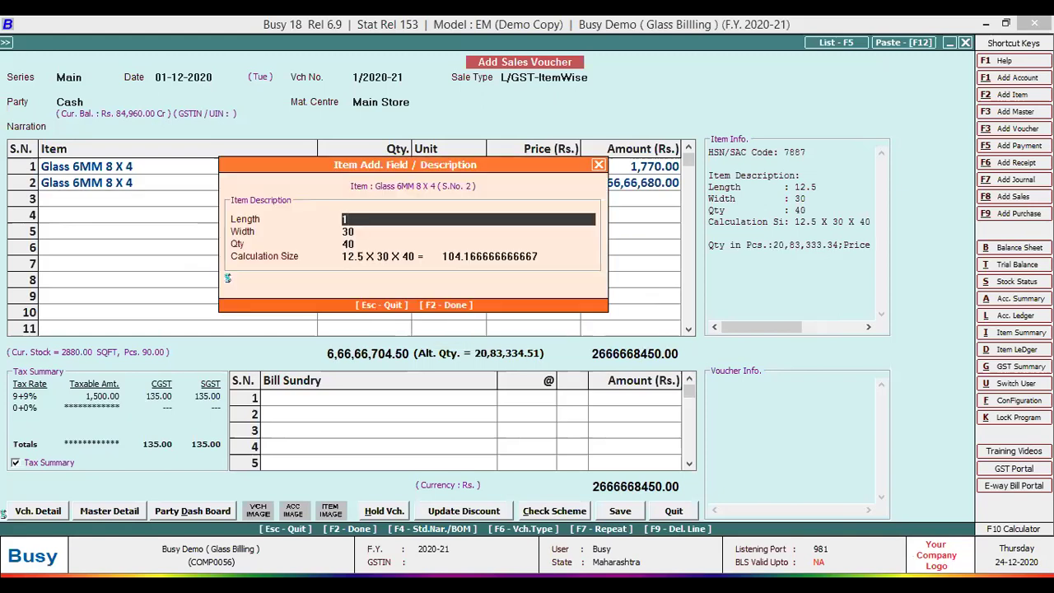
key("Escape")
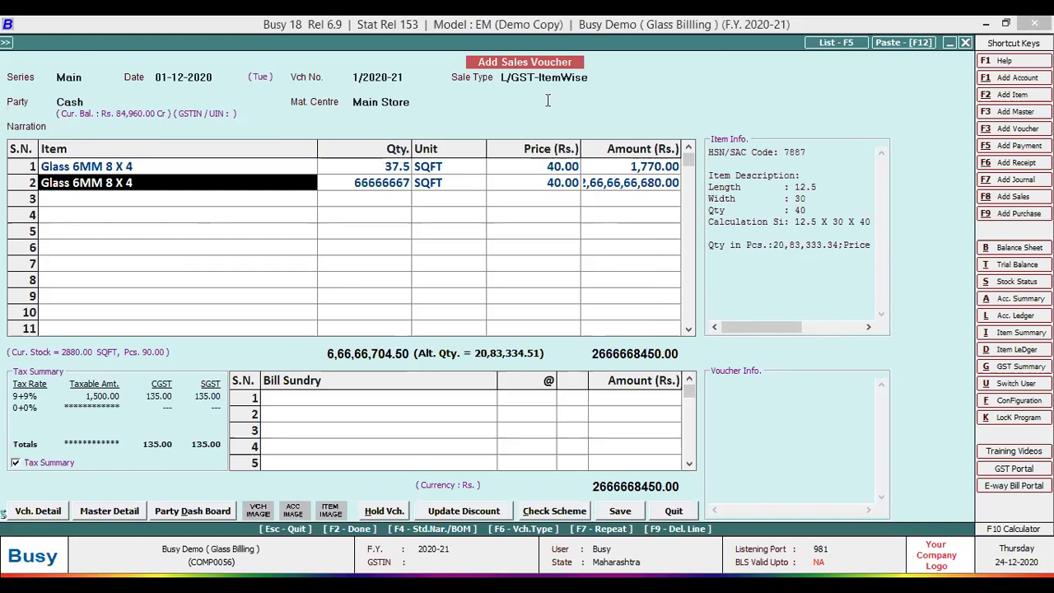
key("F9")
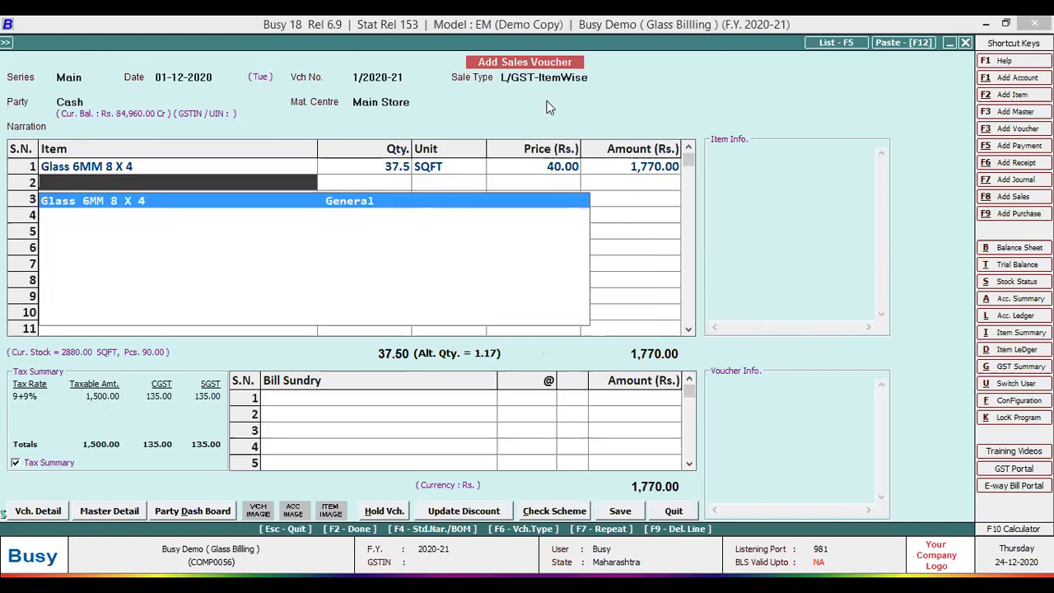
- Add Glass 6MM 8 X 4 as the second item again with length 12.5, width 30 and qty 15
key("Return")
type("12.5")
key("Return")
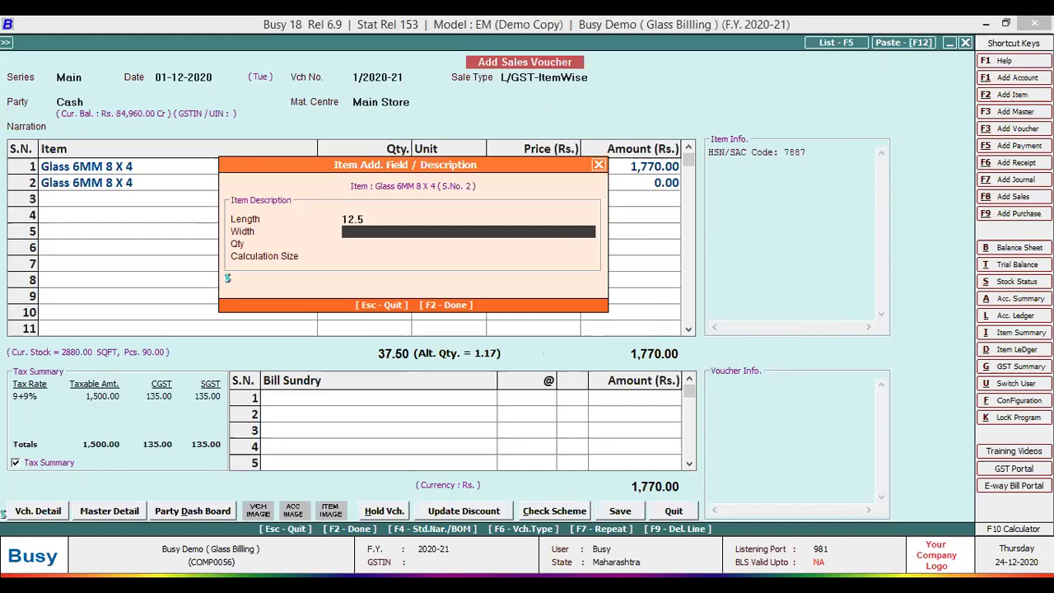
type("30")
key("Return")
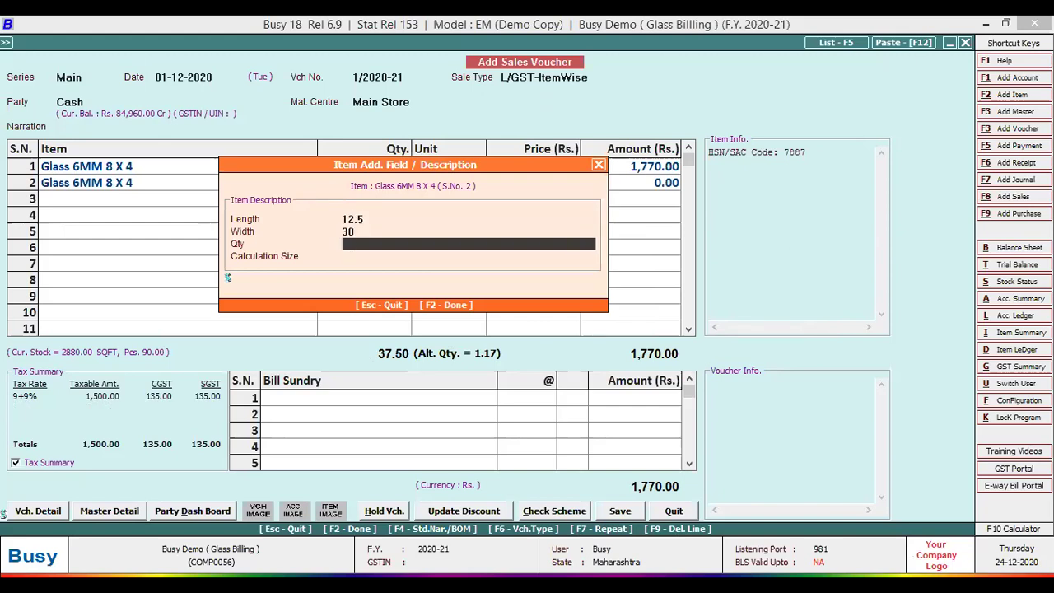
type("15")
key("Return")
- Set the second item's length to 13 and recalculate the size
key("Up")
key("Up")
key("Up")
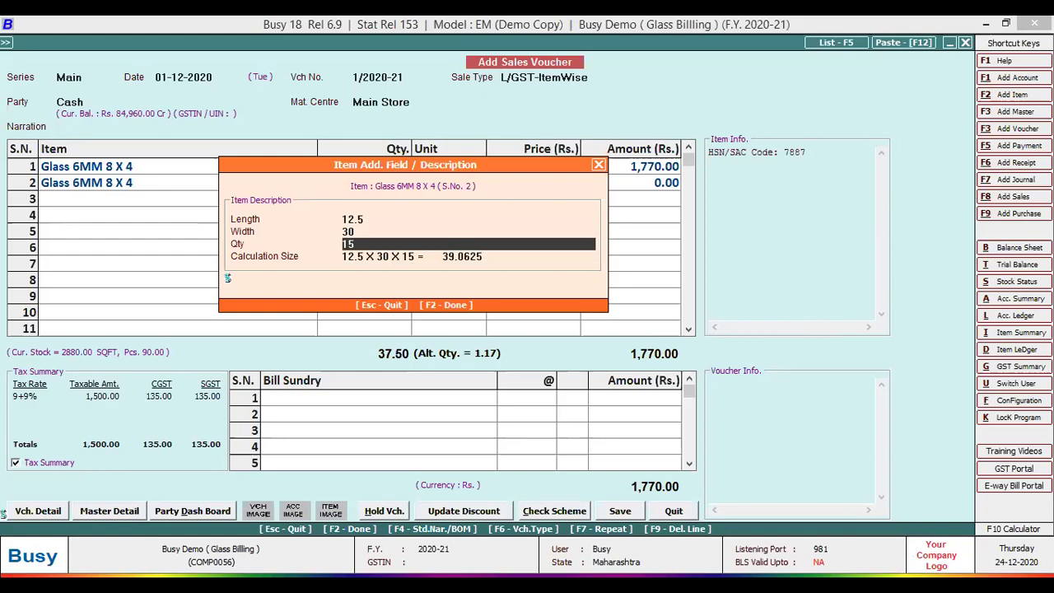
type("13")
key("Return")
key("Return")
key("Return")
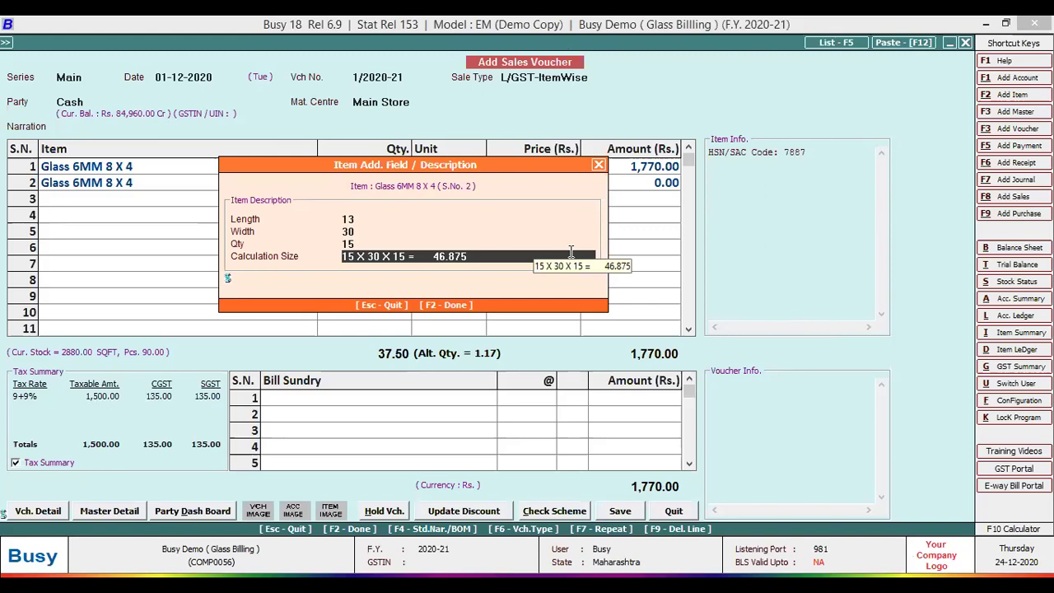
- Close the item description and quit the sales voucher without saving it
left_click(599, 166)
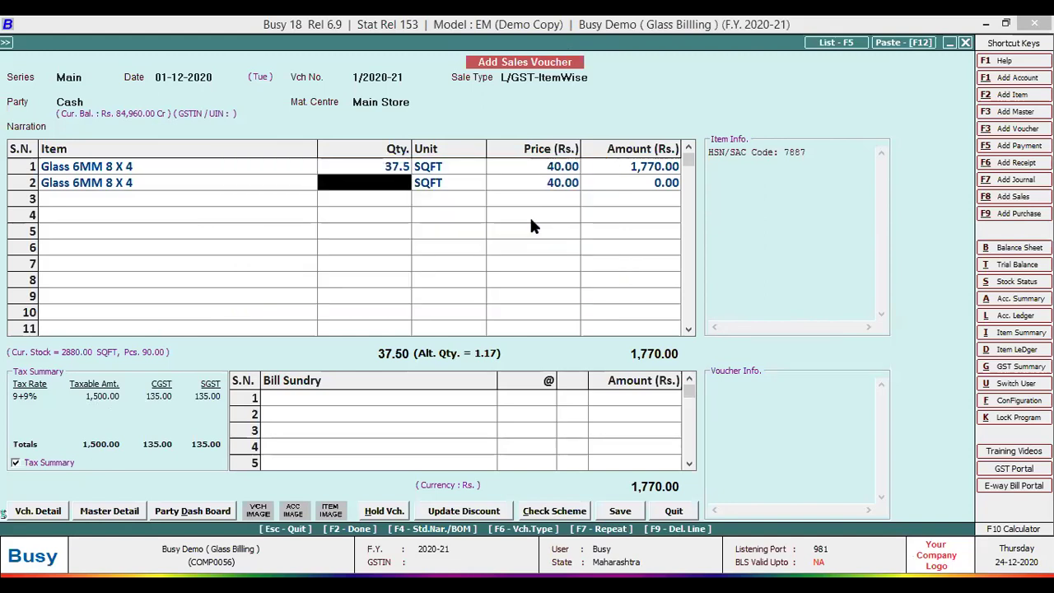
key("Escape")
key("Return")
key("Down")
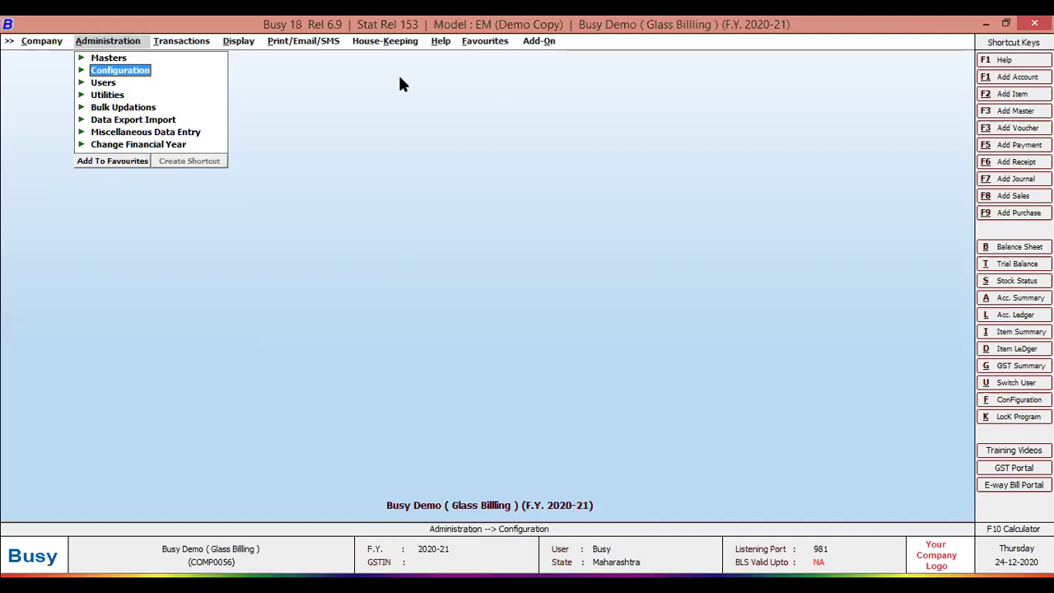
key("Return")
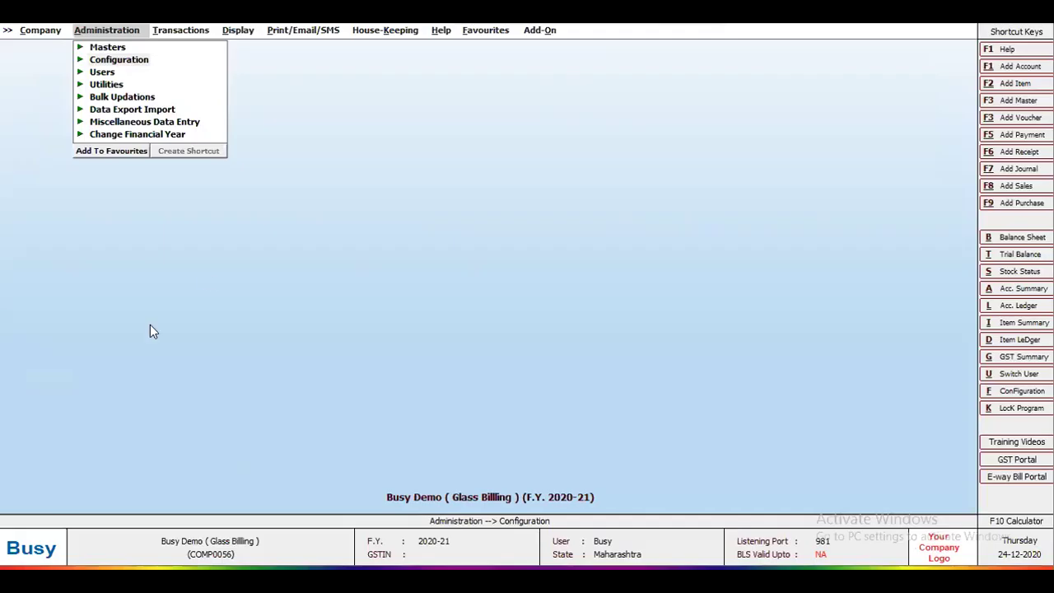
left_click(107, 48)
left_click(107, 48)
left_click(118, 57)
key("Down")
key("Down")
key("Down")
key("Down")
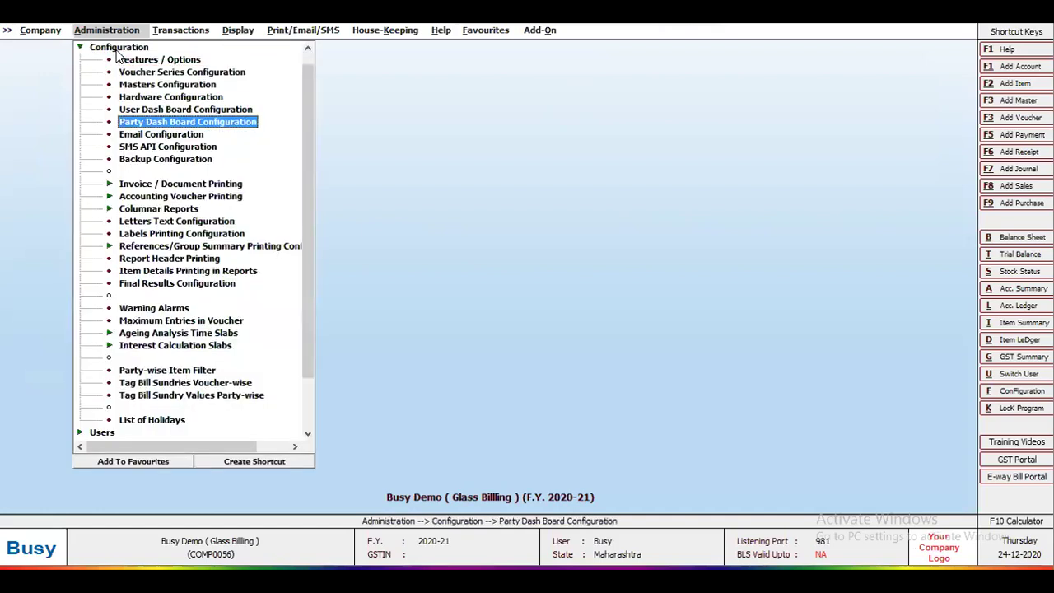
left_click(116, 49)
- Open the customised validation format configuration and bring up the Glass_Cutting format's script in the script editor
key("Down")
key("Right")
key("Down")
key("Down")
key("Down")
key("Down")
key("Down")
key("Down")
key("Down")
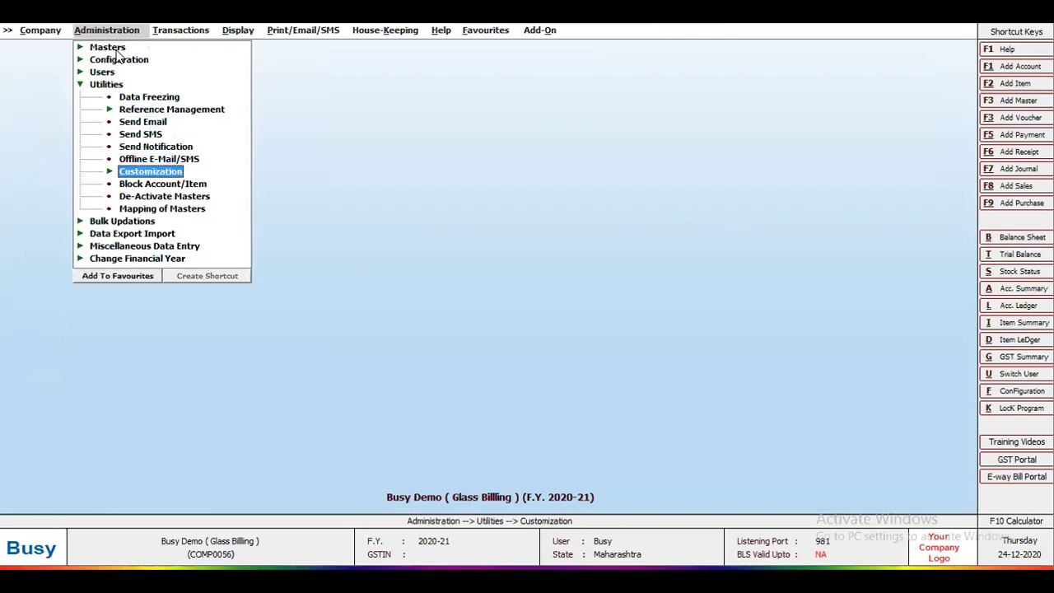
key("Right")
key("Down")
key("Down")
key("Right")
key("Down")
key("Return")
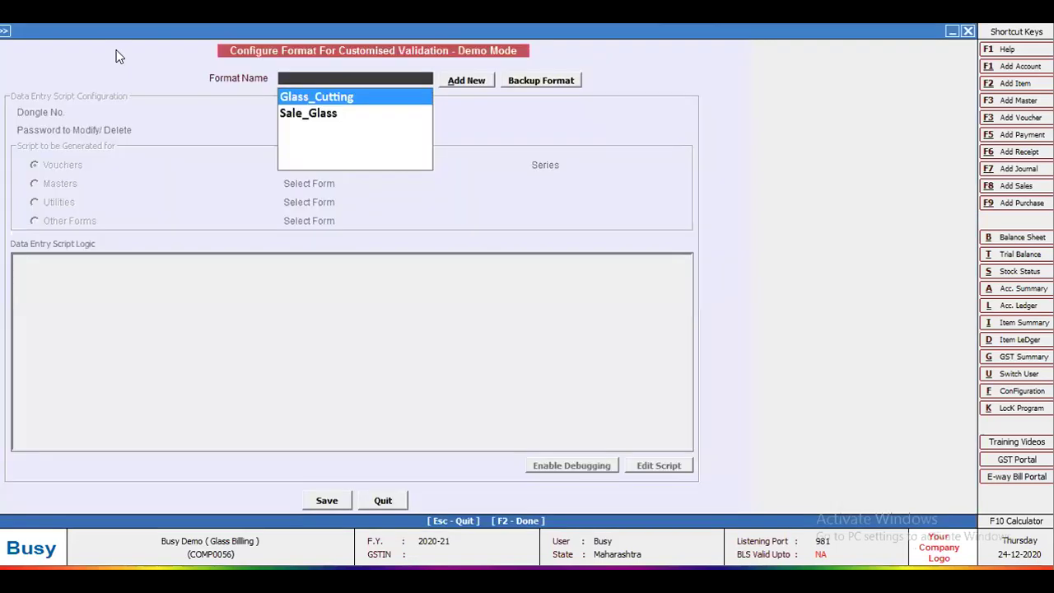
key("Return")
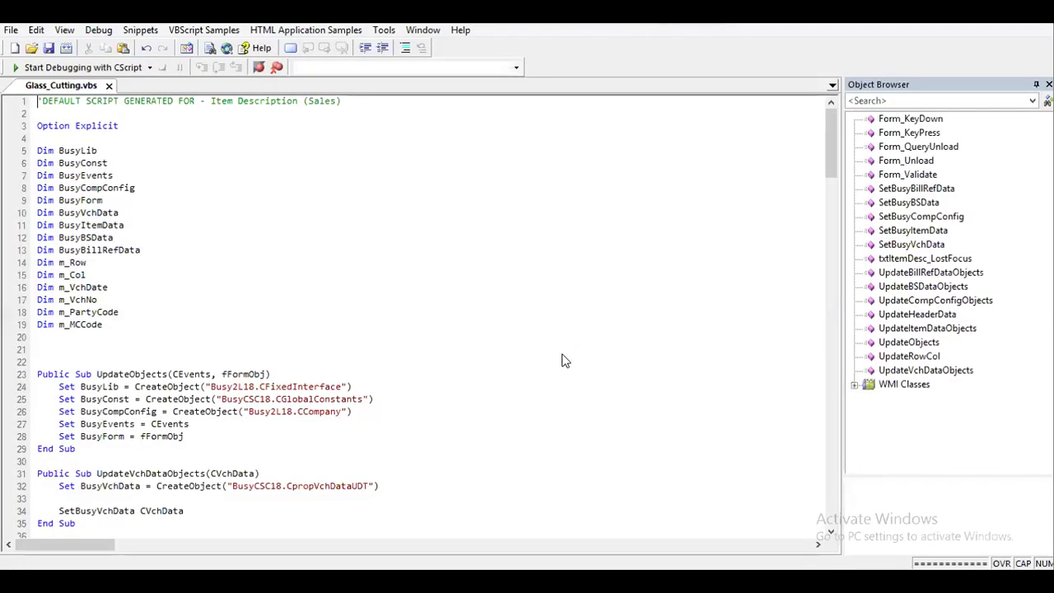
- Find the txtItemDesc_LostFocus routine and highlight its size calculation code through End Sub to examine it
left_click(395, 335)
scroll(395, 335, "down", 11)
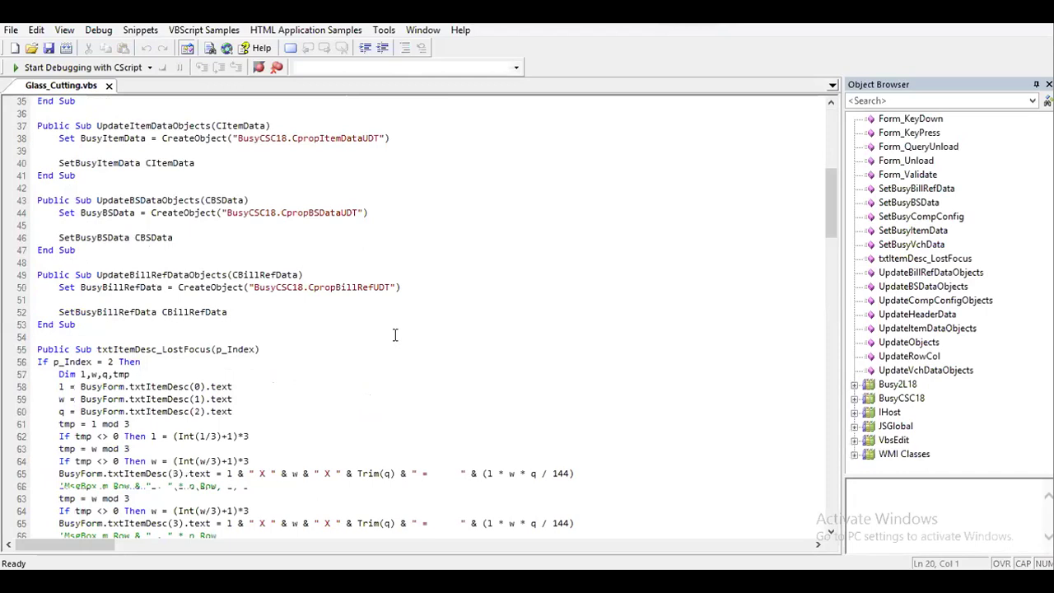
key("shift+Down")
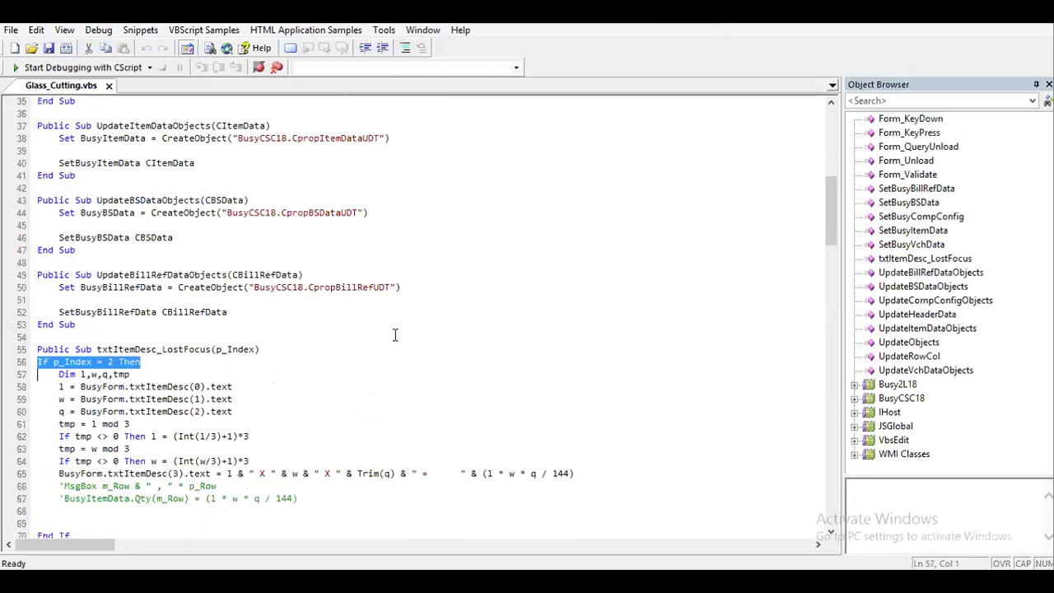
key("shift+Down")
key("shift+Down")
key("shift+Down")
key("shift+Down")
key("shift+Down")
key("shift+Down")
key("shift+Down")
key("shift+Down")
key("shift+Down")
key("shift+Down")
key("shift+Down")
key("shift+Down")
key("shift+Down")
key("shift+Down")
key("shift+Down")
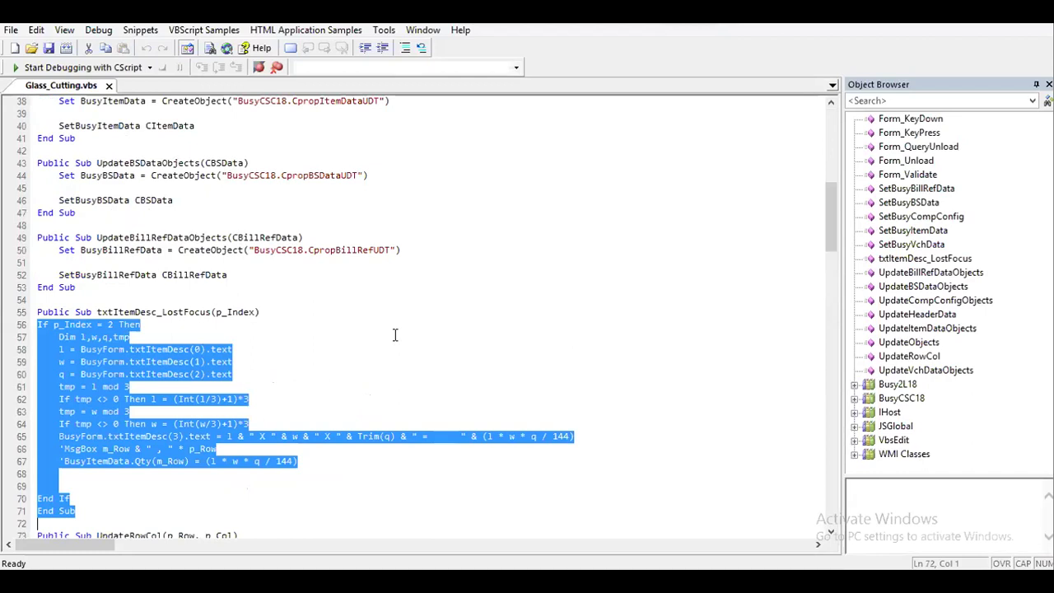
- Delete the blank lines above End If in the txtItemDesc_LostFocus routine
key("Left")
key("Down")
key("Down")
key("Down")
key("Down")
key("Down")
key("Down")
key("Down")
key("Down")
key("Down")
key("Down")
key("Down")
key("Down")
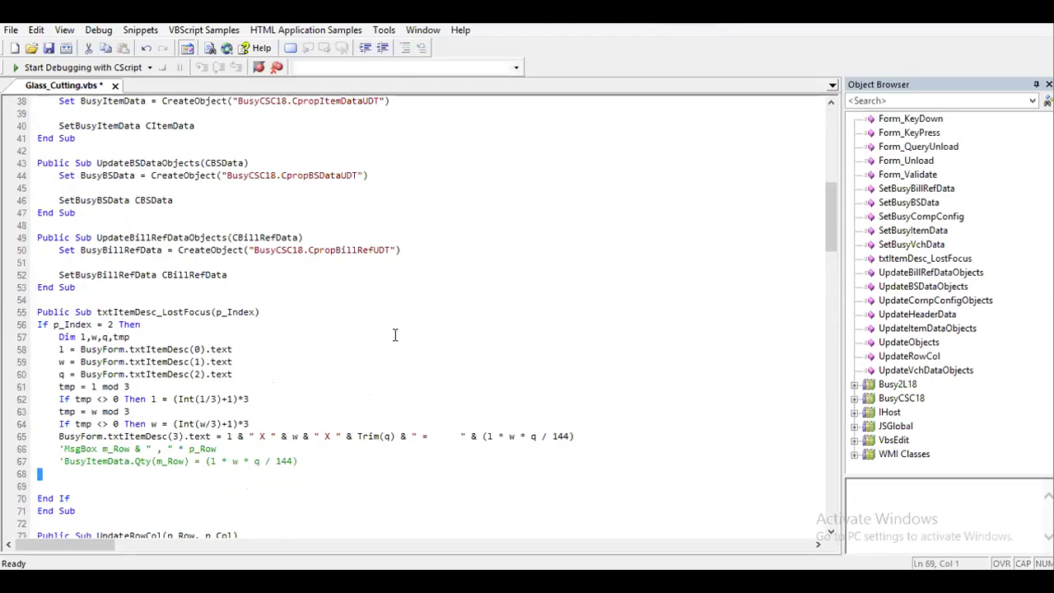
key("BackSpace")
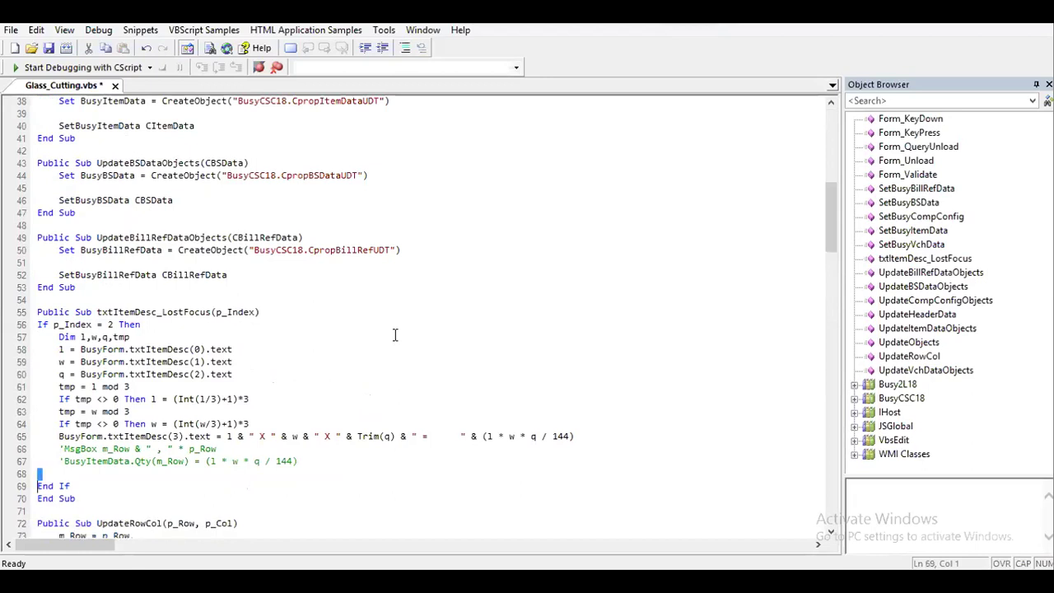
key("Delete")
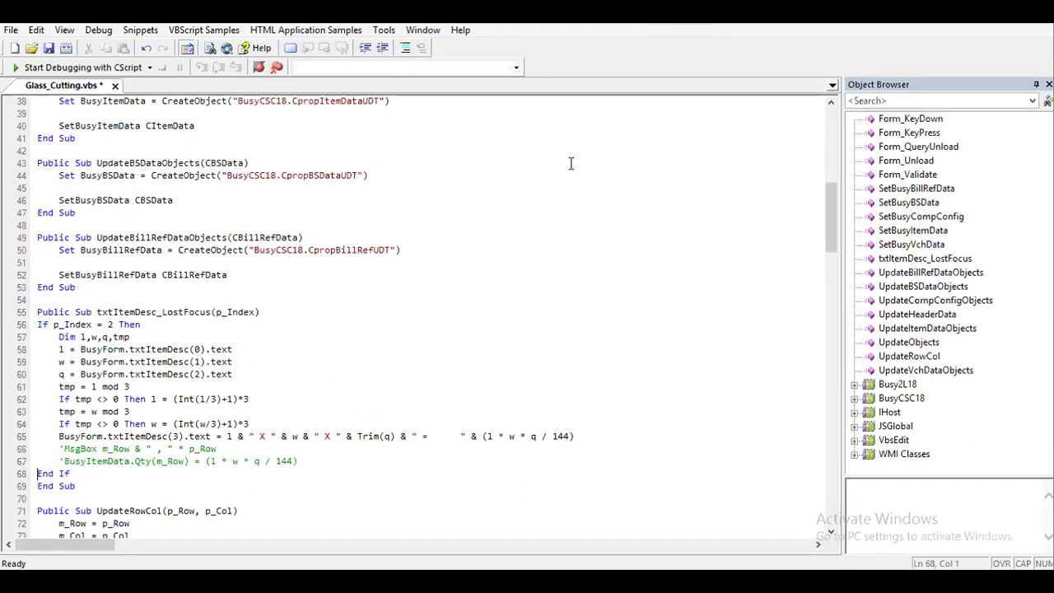
- Exit the script editor without saving Glass_Cutting.vbs and quit the customised validation format configuration
left_click(245, 400)
left_click(22, 30)
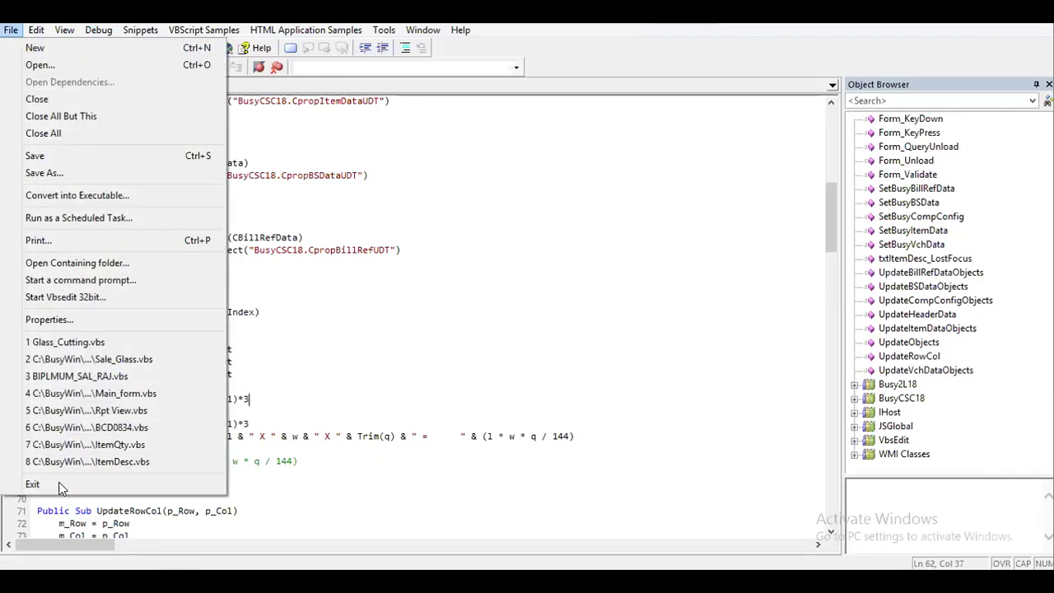
left_click(62, 486)
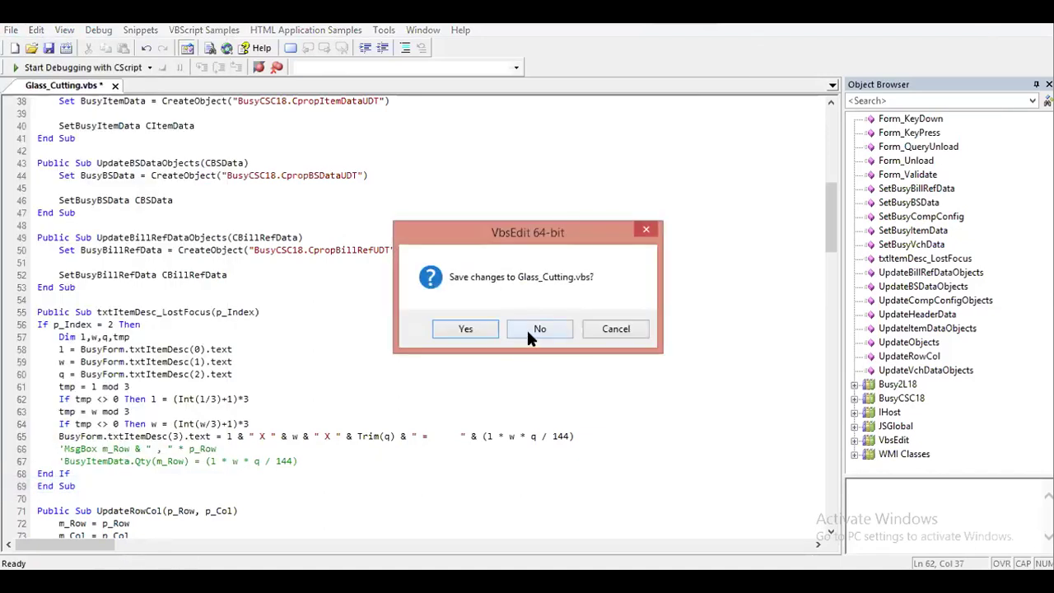
left_click(539, 331)
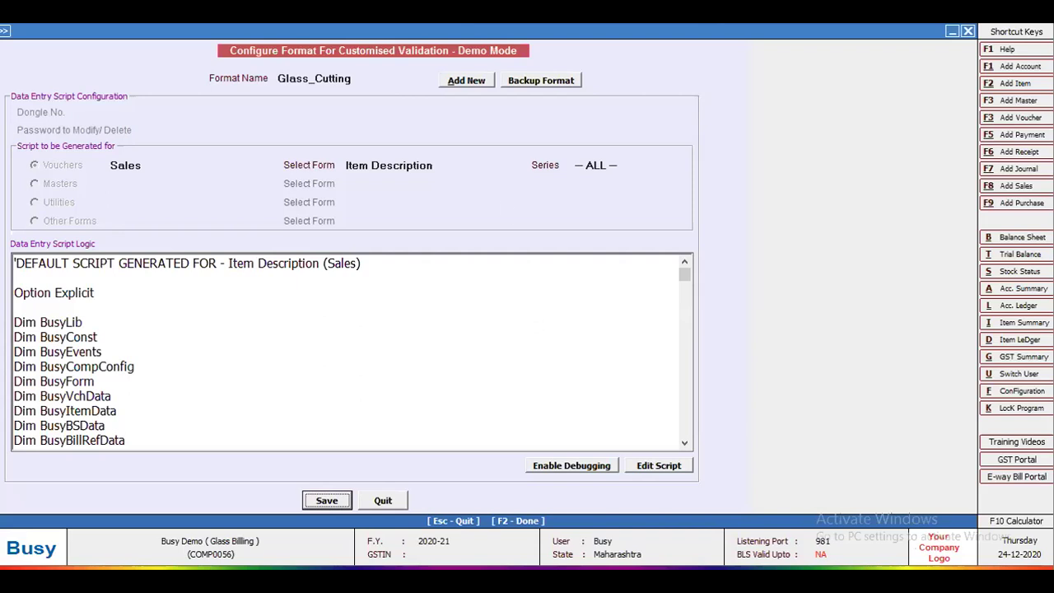
left_click(381, 502)
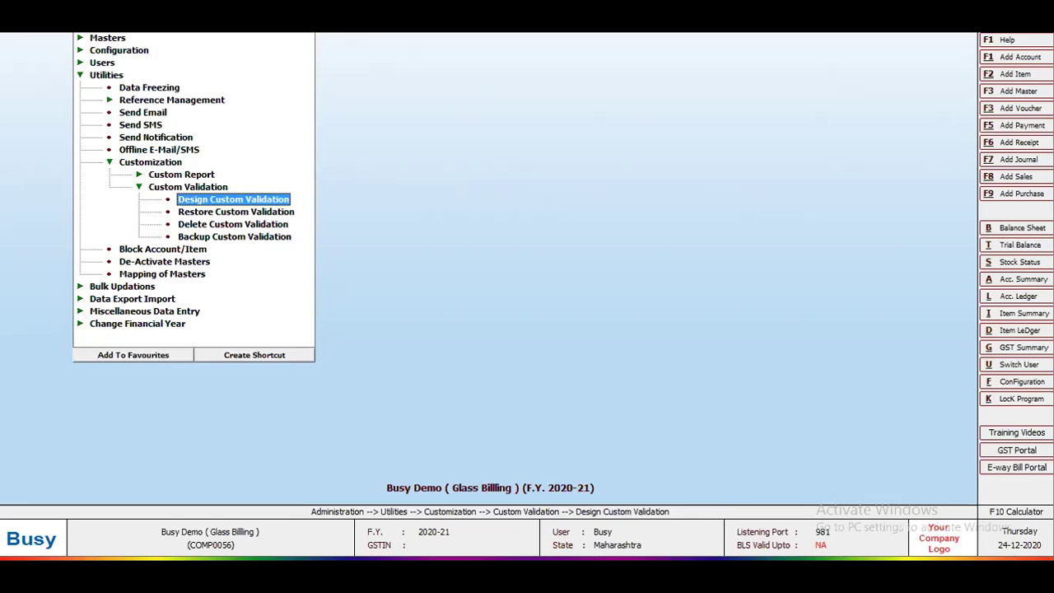
key("Return")
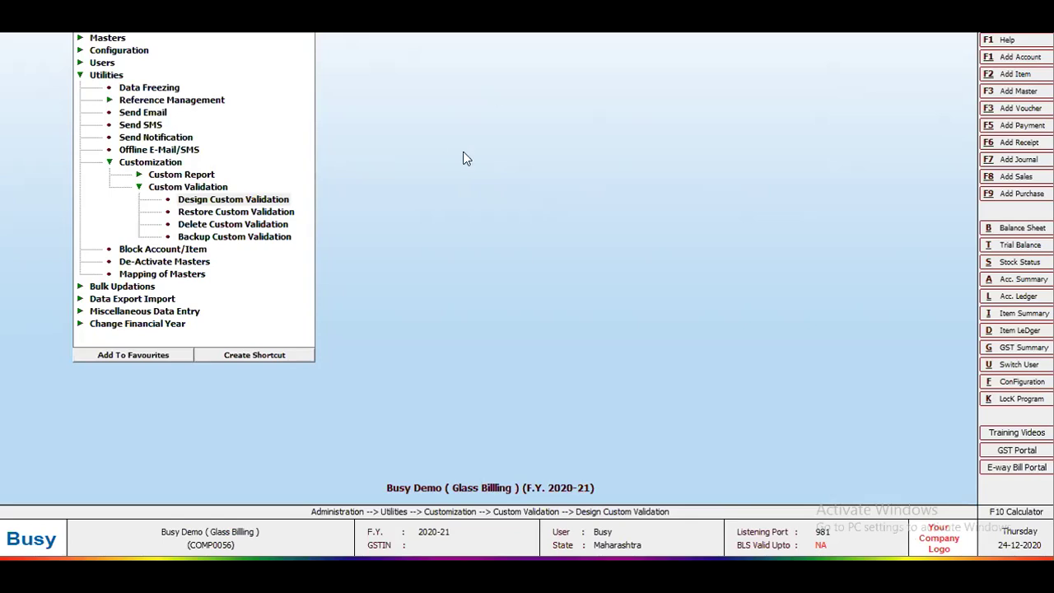
- Collapse the Utilities branch of the Administration tree and switch to the PowerPoint slide show with the Demand & Solutions slide
left_click(82, 76)
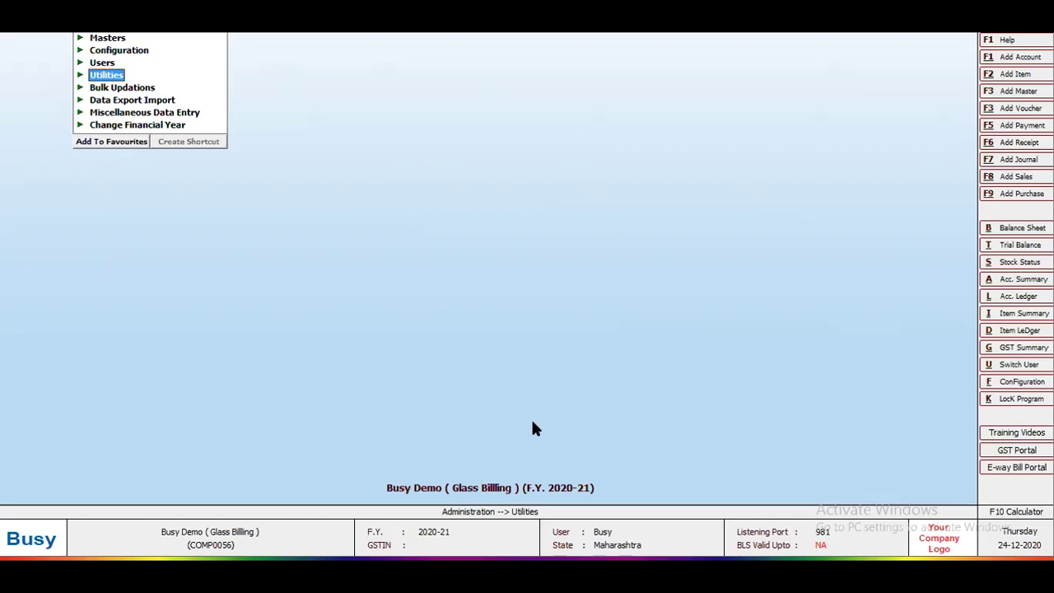
left_click(535, 574)
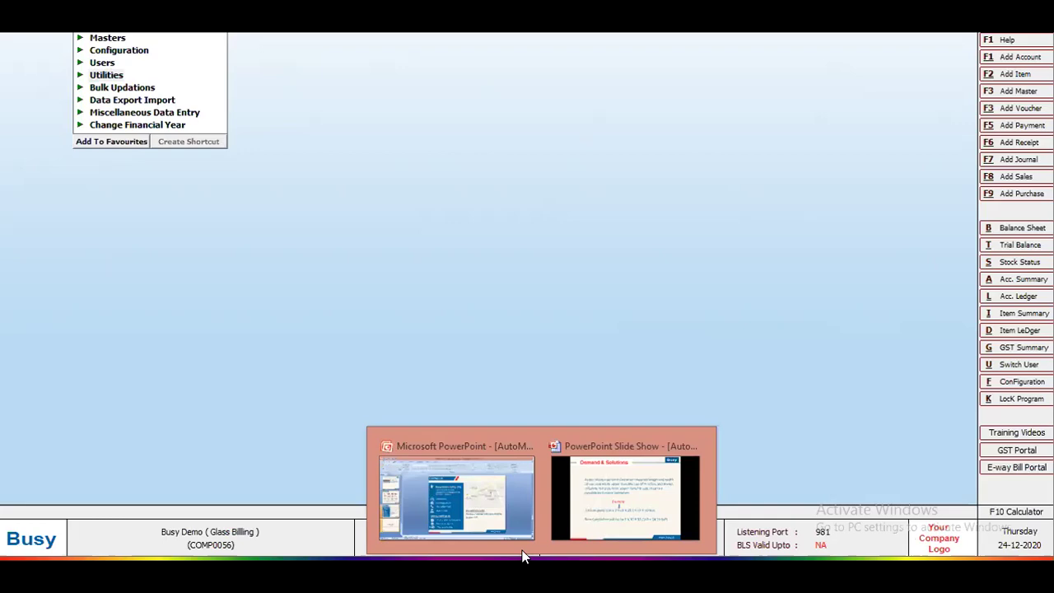
left_click(619, 508)
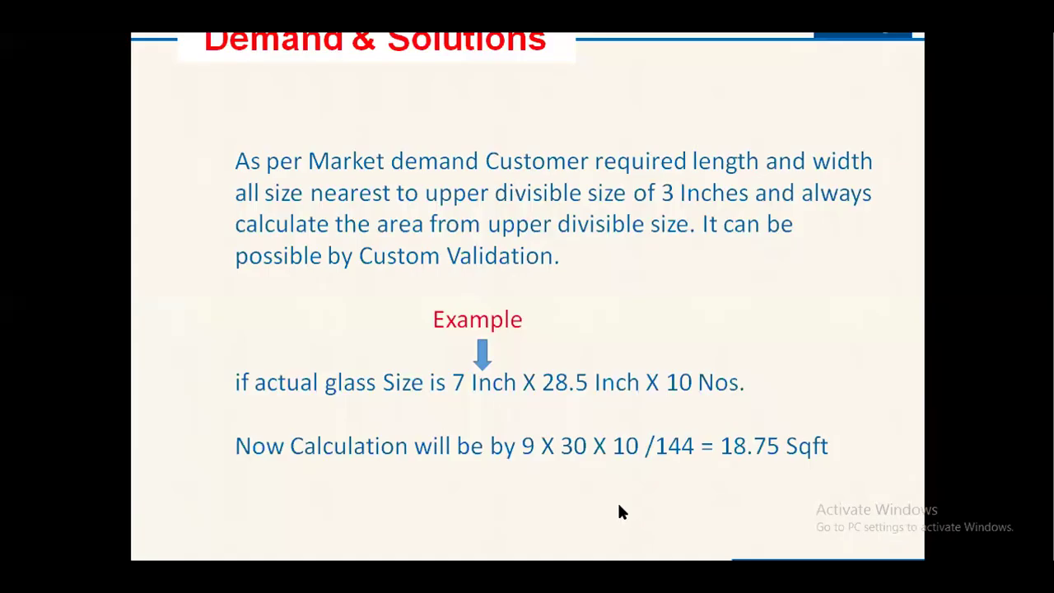